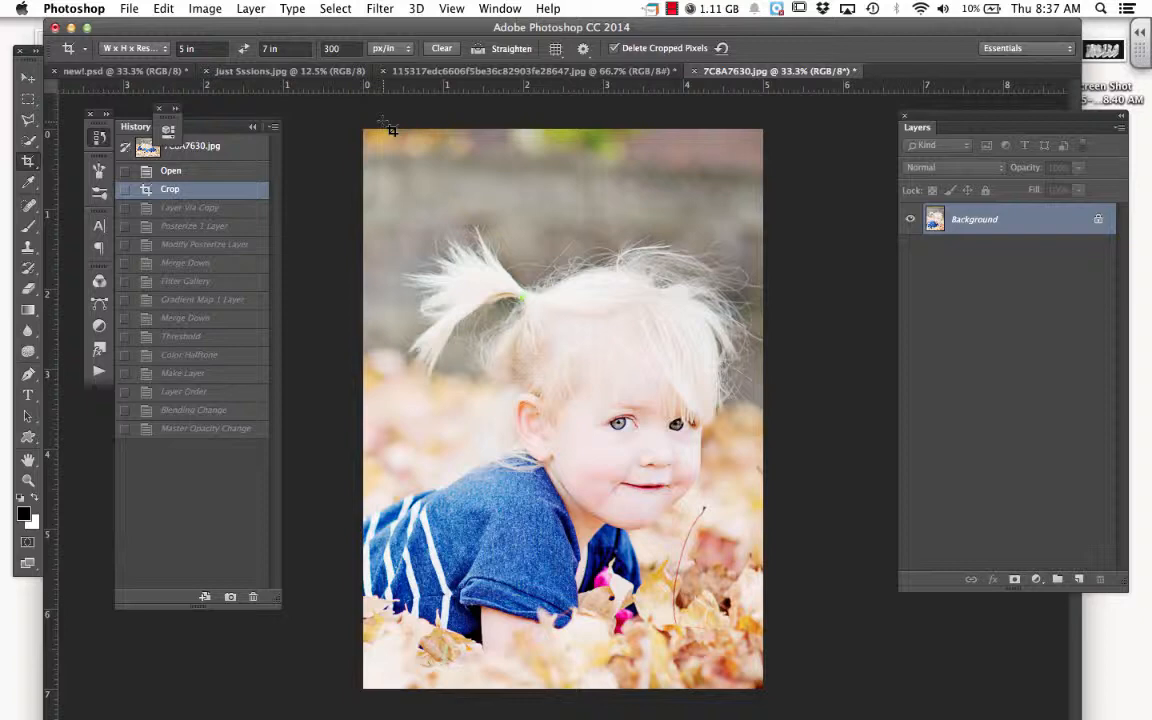
# Duplicate the background photo layer twice
pyautogui.press('super+j')
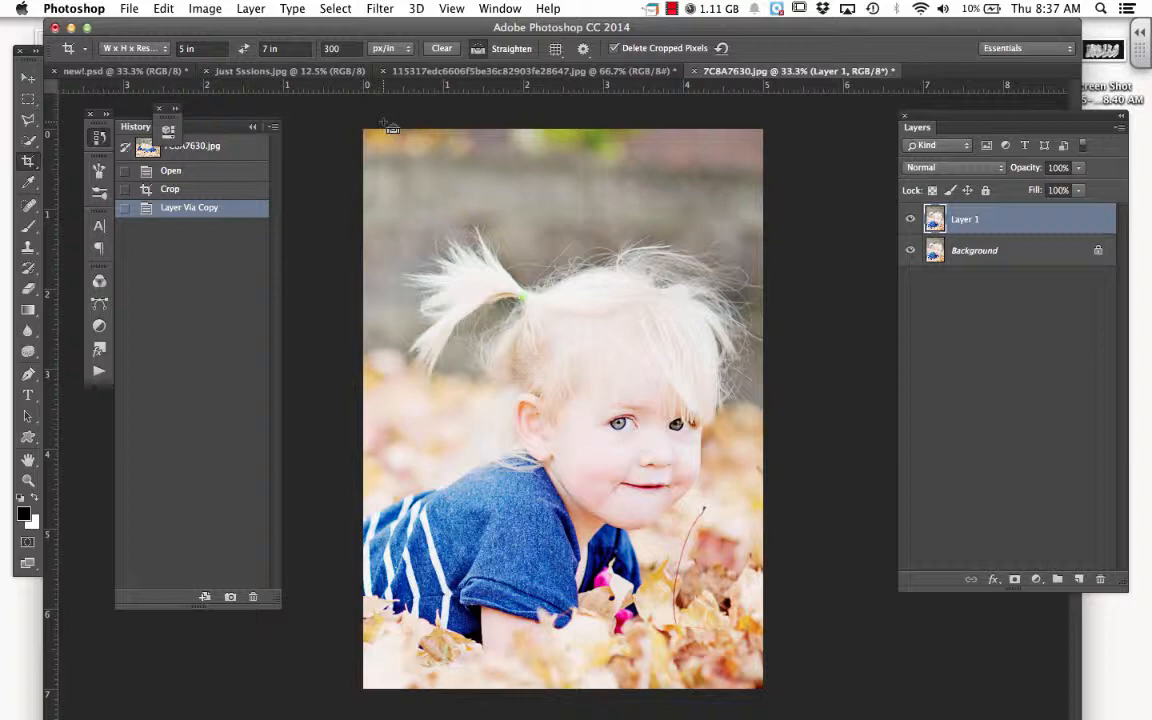
pyautogui.press('super+j')
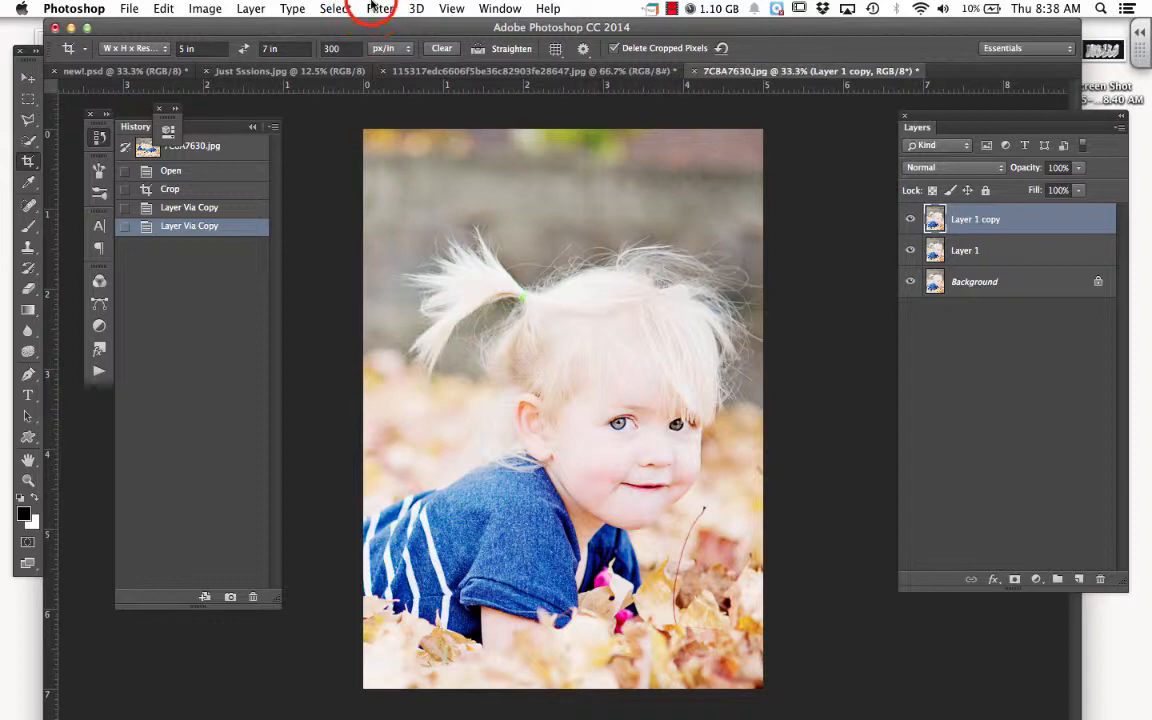
# Apply the Photocopy sketch filter from the Filter Gallery to the topmost layer copy, with Detail 7 and Darkness 8
pyautogui.click(380, 8)
pyautogui.click(375, 7)
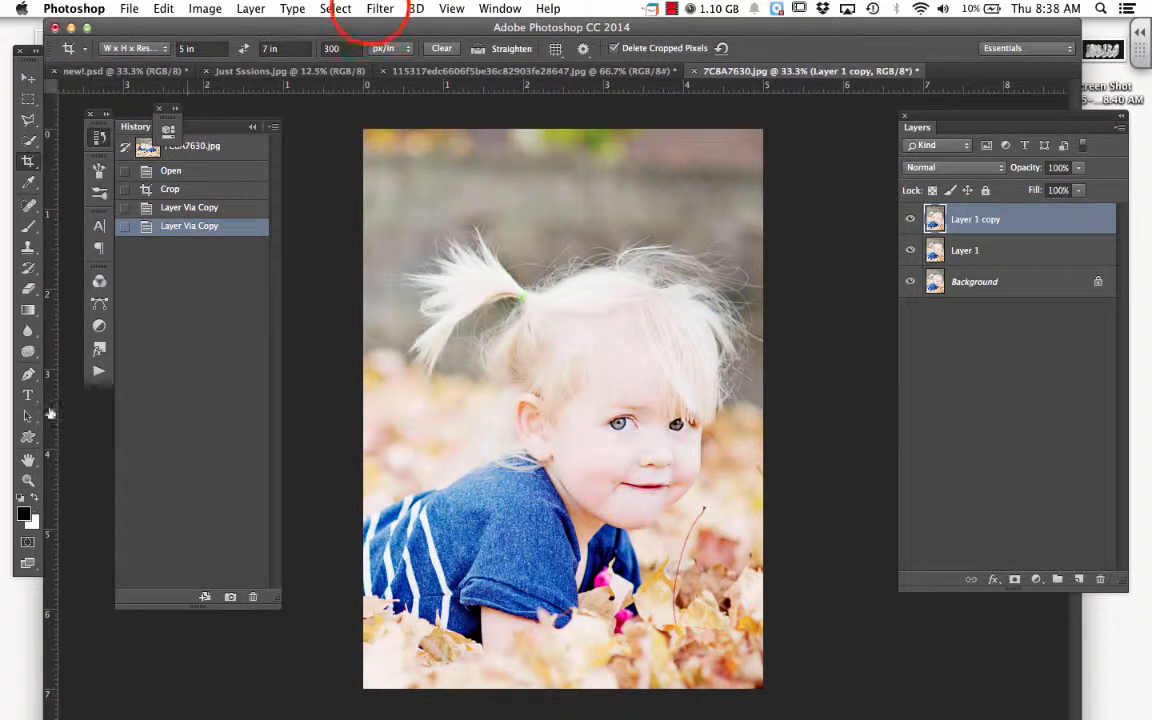
pyautogui.click(380, 10)
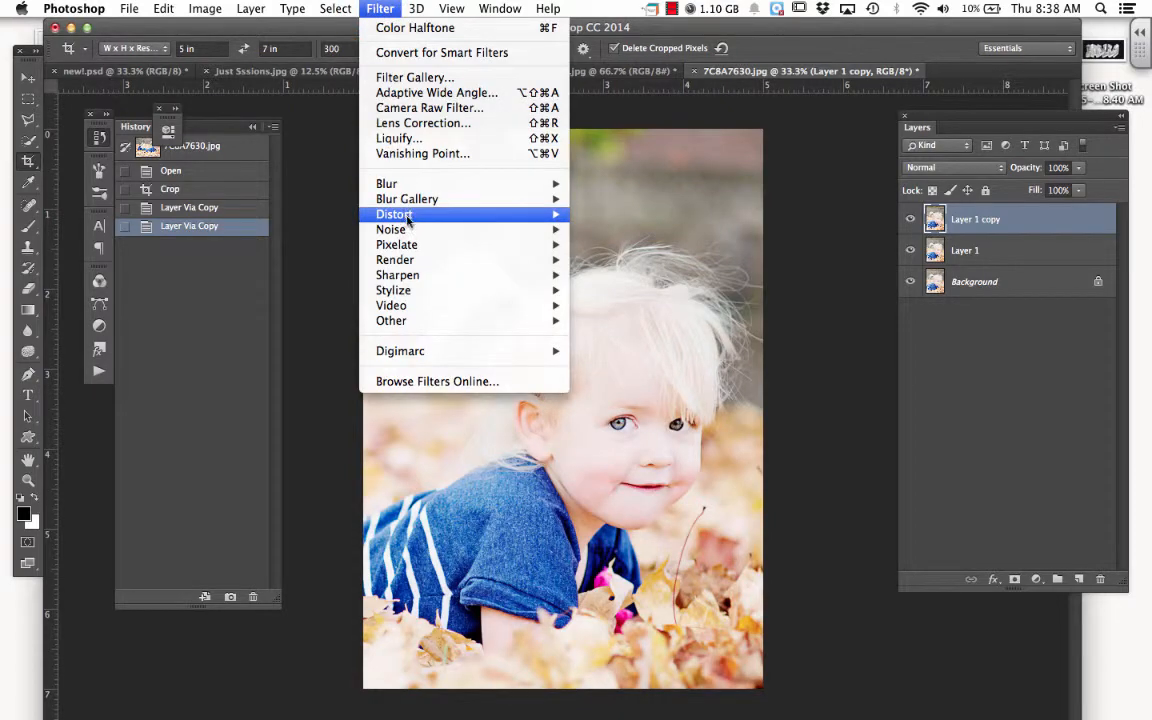
pyautogui.click(400, 78)
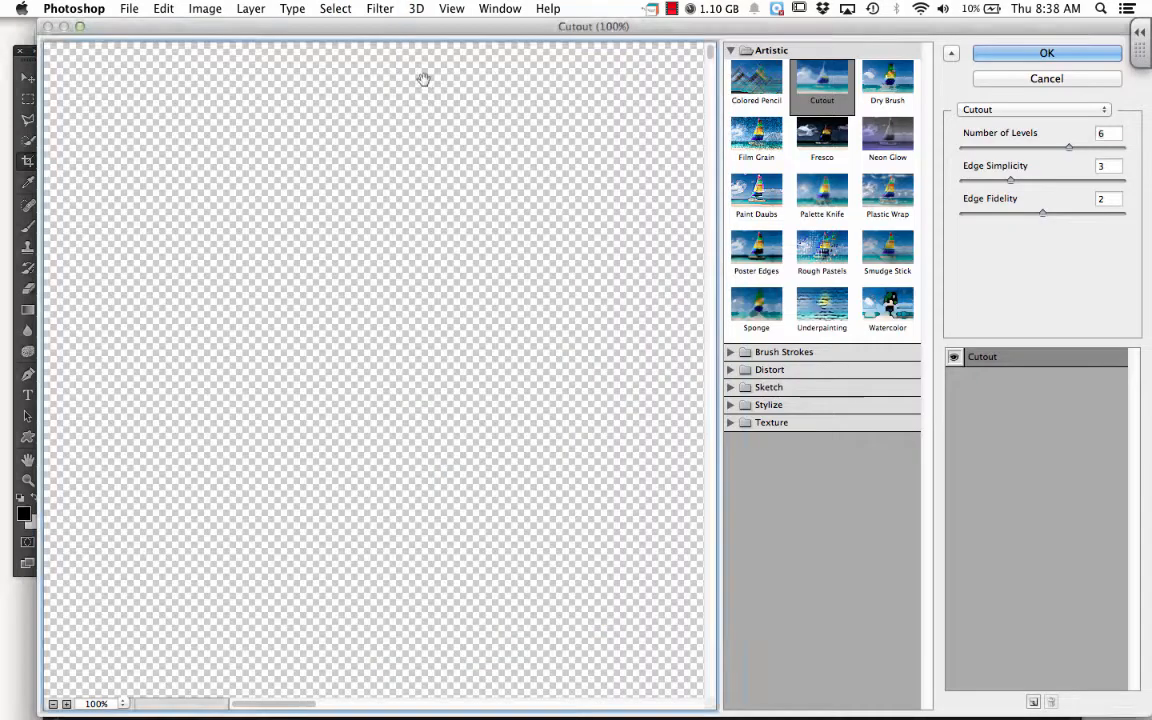
pyautogui.press('super+minus')
pyautogui.press('super+minus')
pyautogui.press('super+minus')
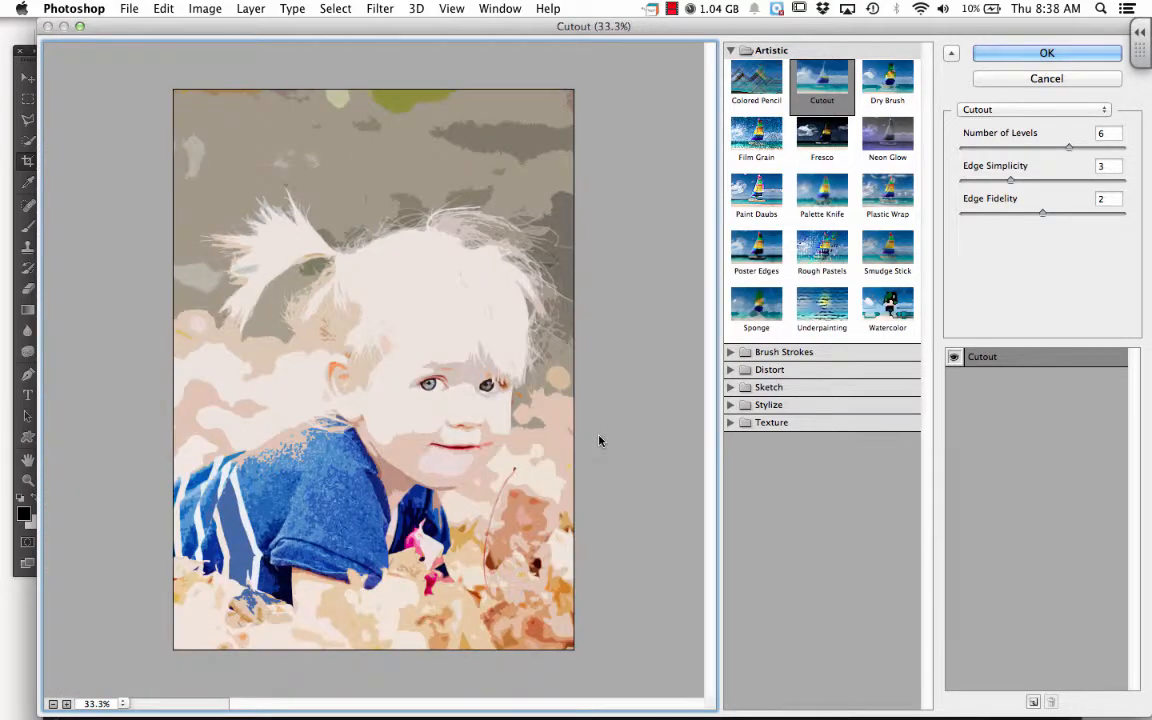
pyautogui.click(729, 387)
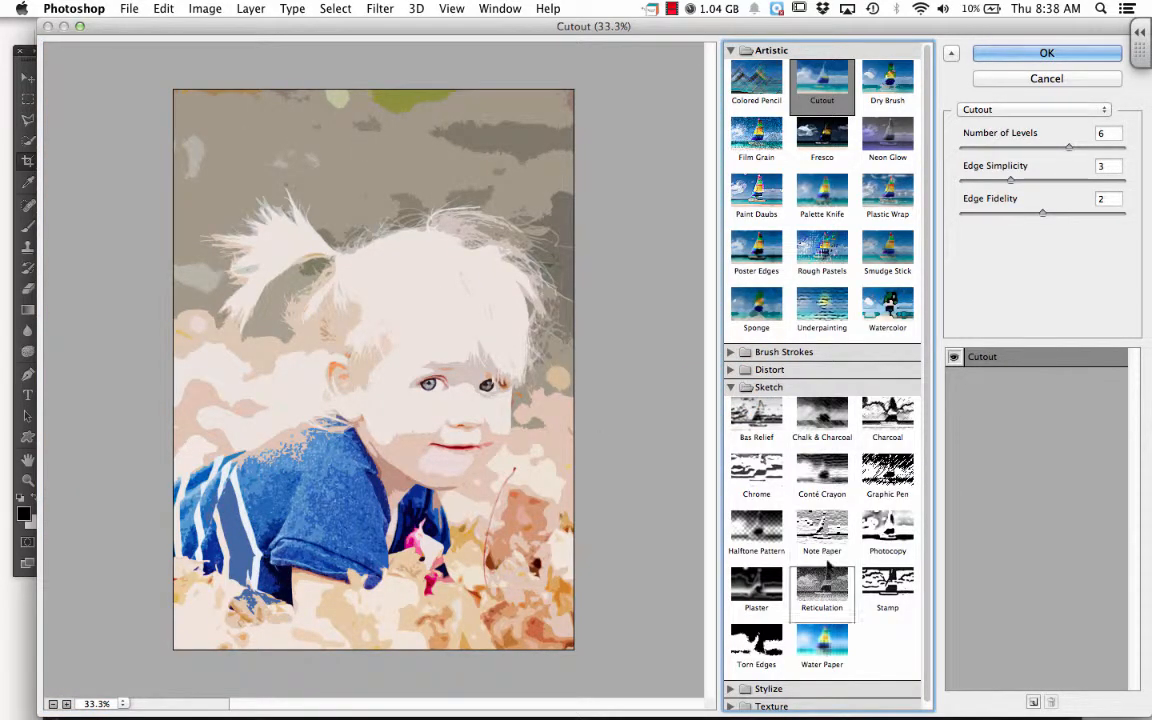
pyautogui.click(887, 476)
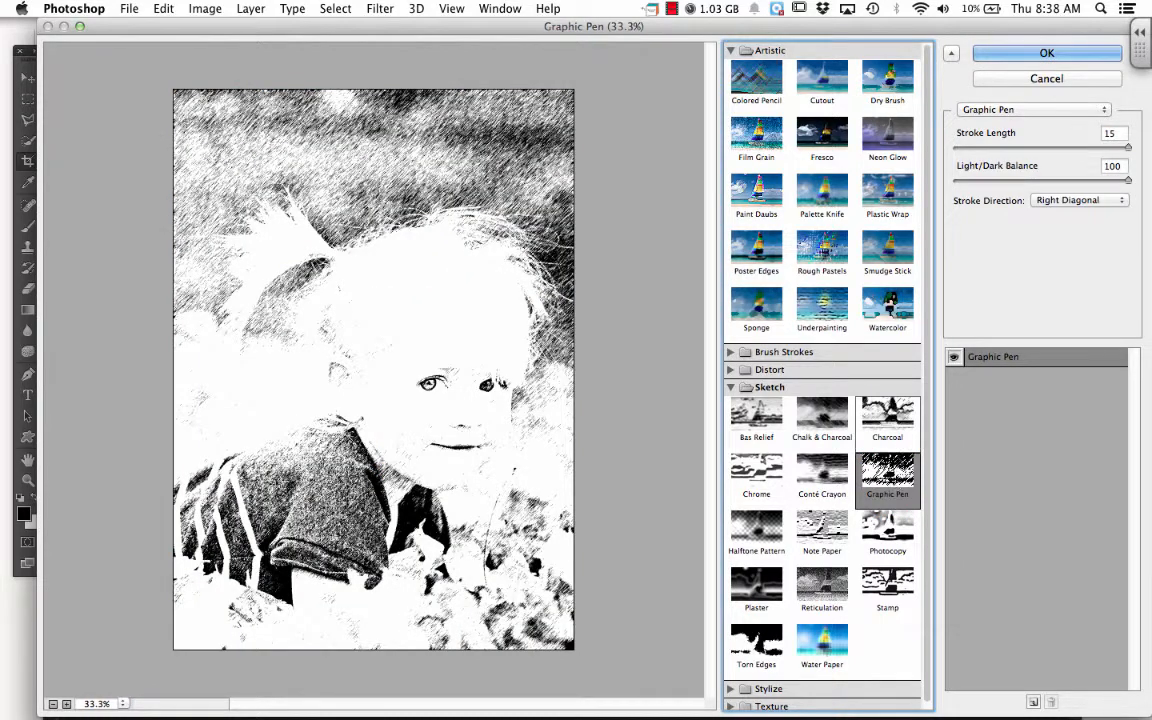
pyautogui.click(893, 538)
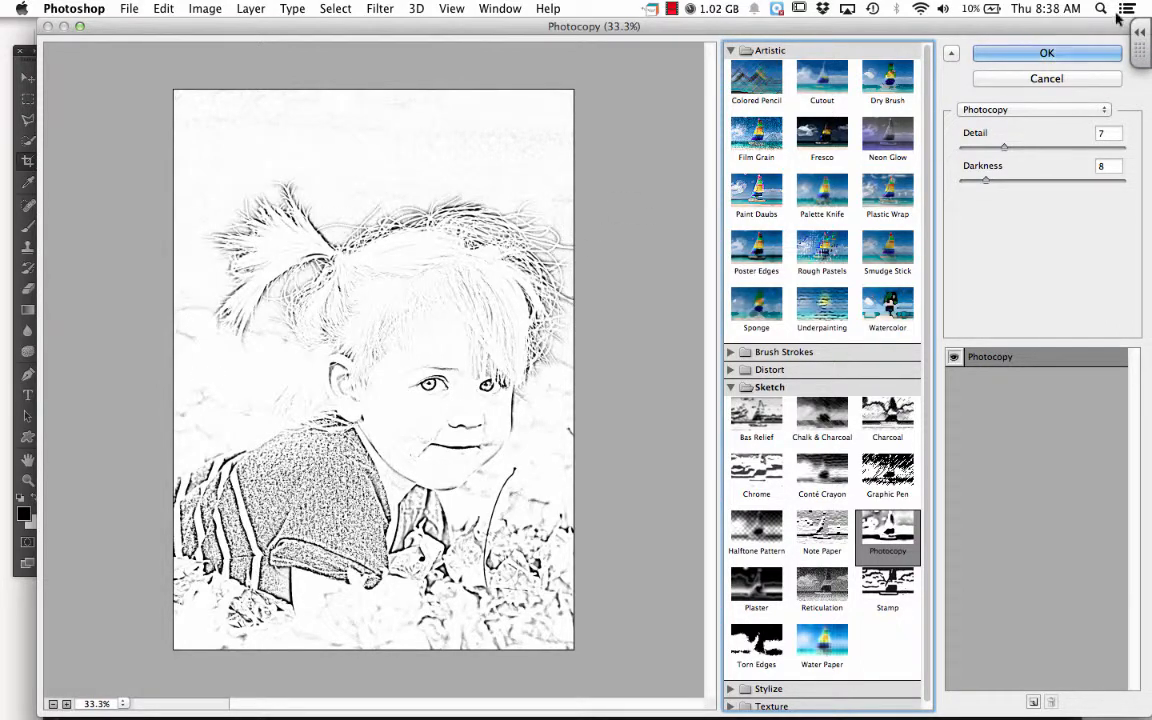
pyautogui.click(1075, 55)
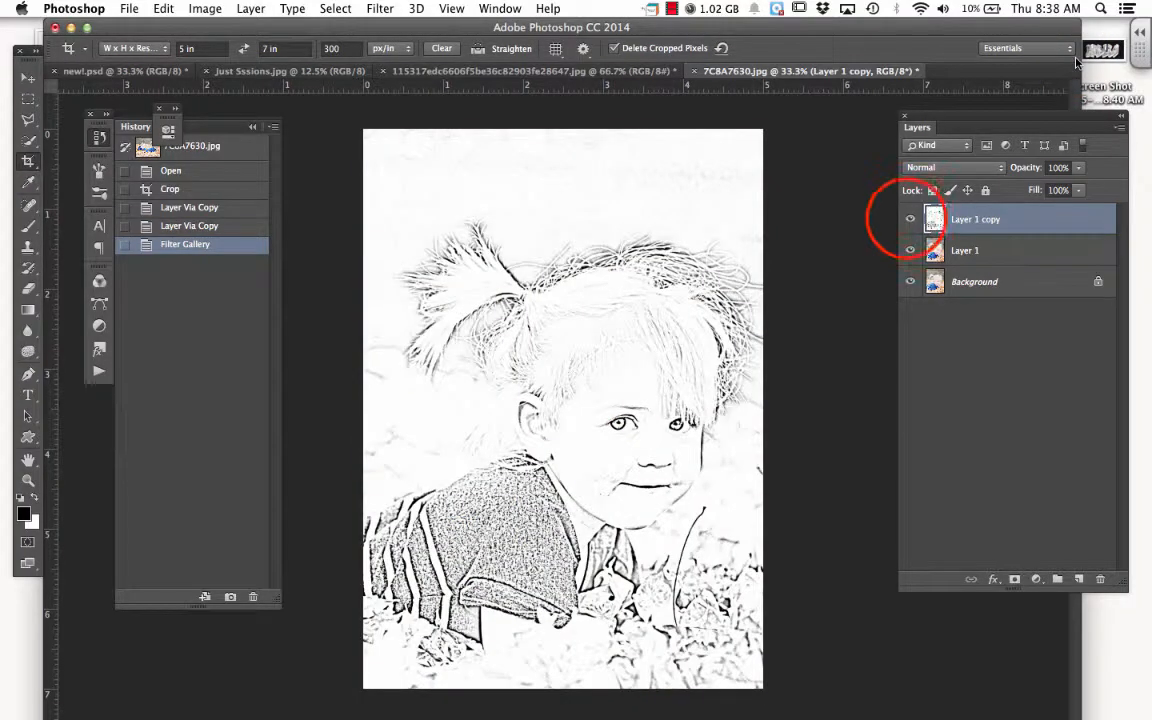
# Hide the photocopy sketch layer and add a Posterize adjustment with 9 levels directly above Layer 1
pyautogui.click(910, 218)
pyautogui.click(995, 248)
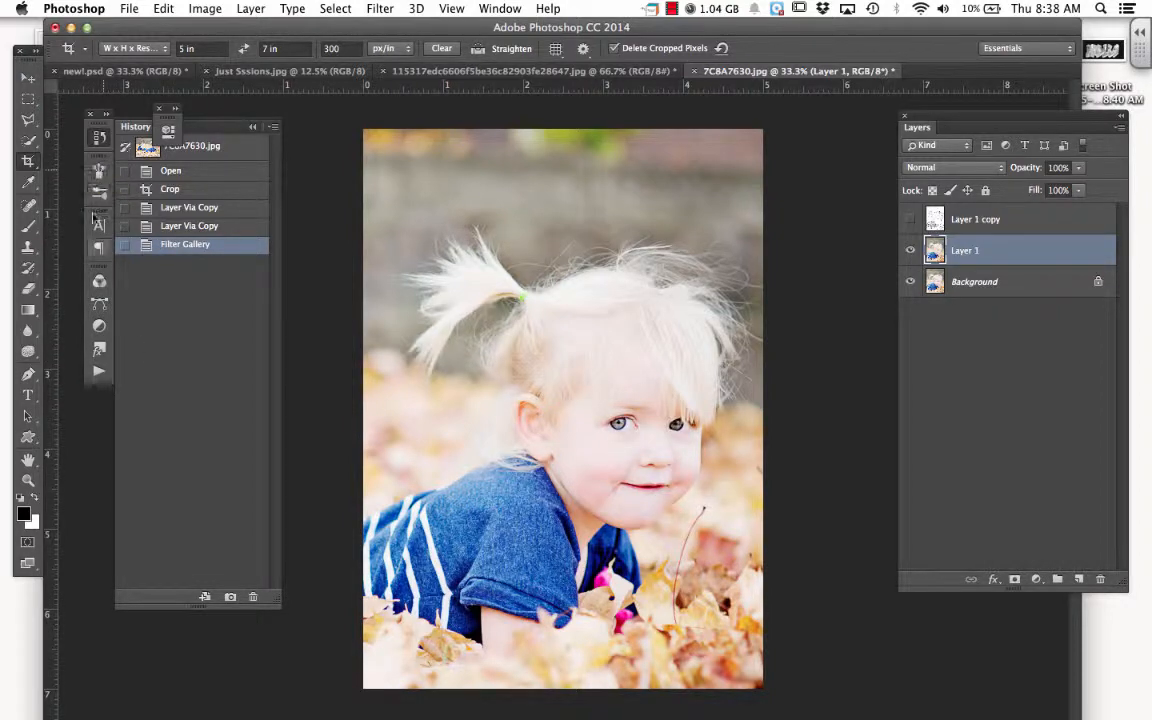
pyautogui.click(100, 326)
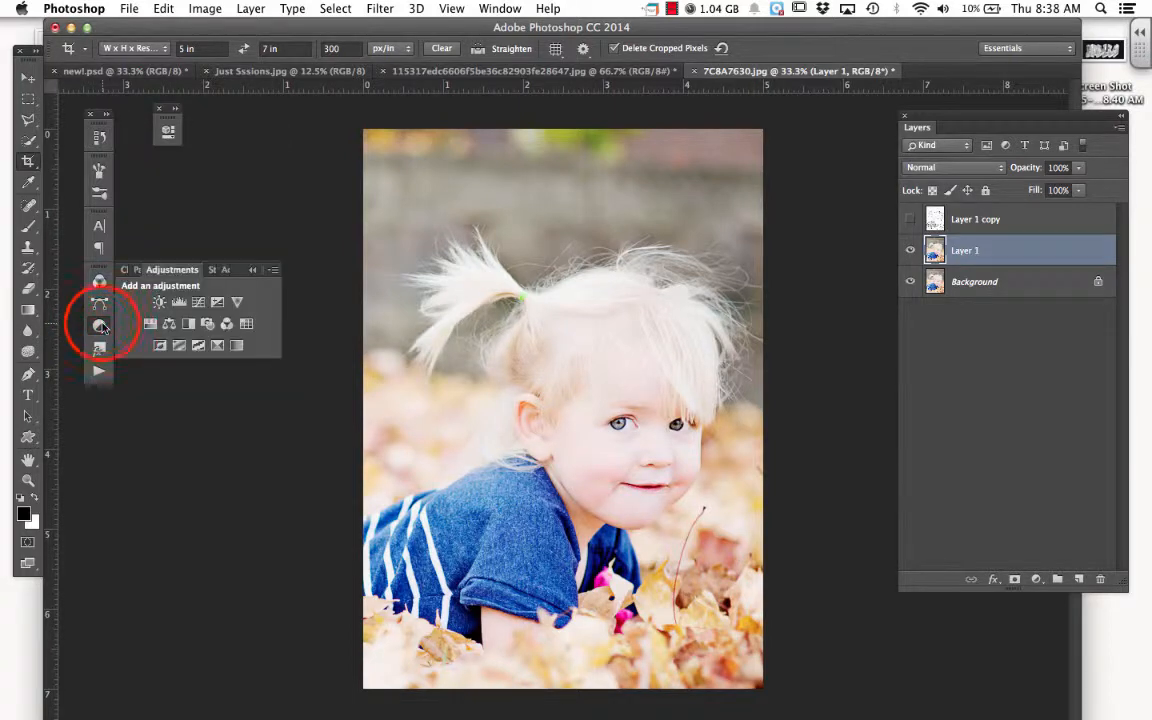
pyautogui.click(483, 7)
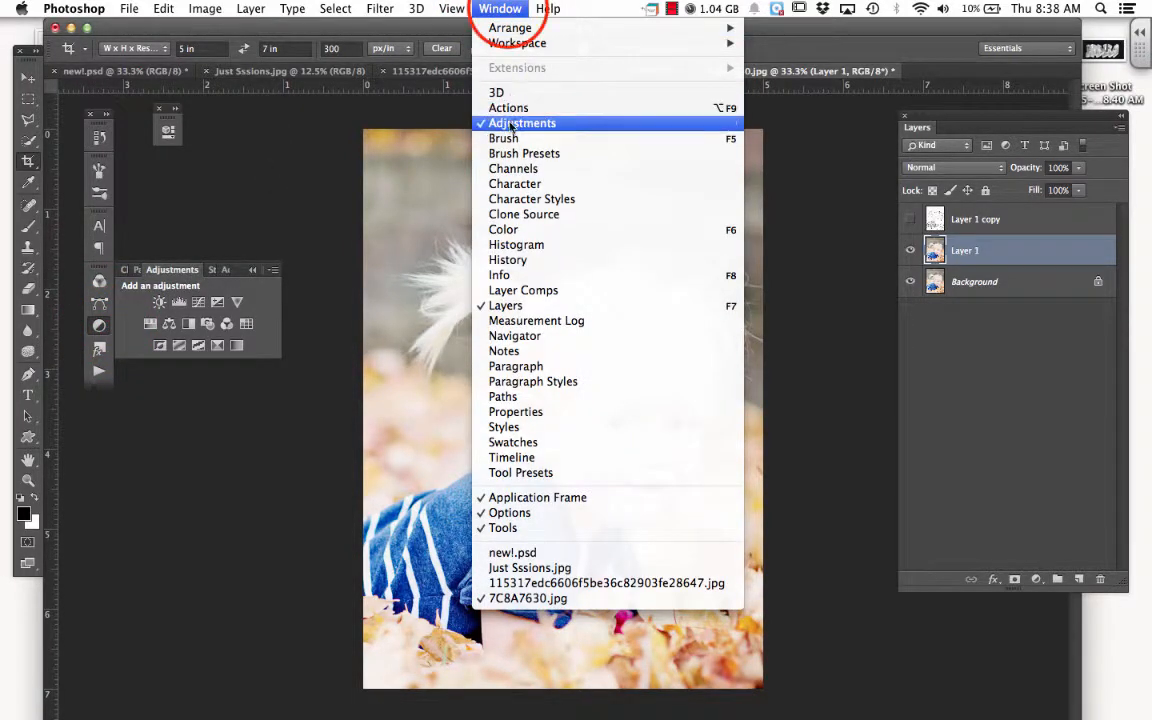
pyautogui.click(492, 9)
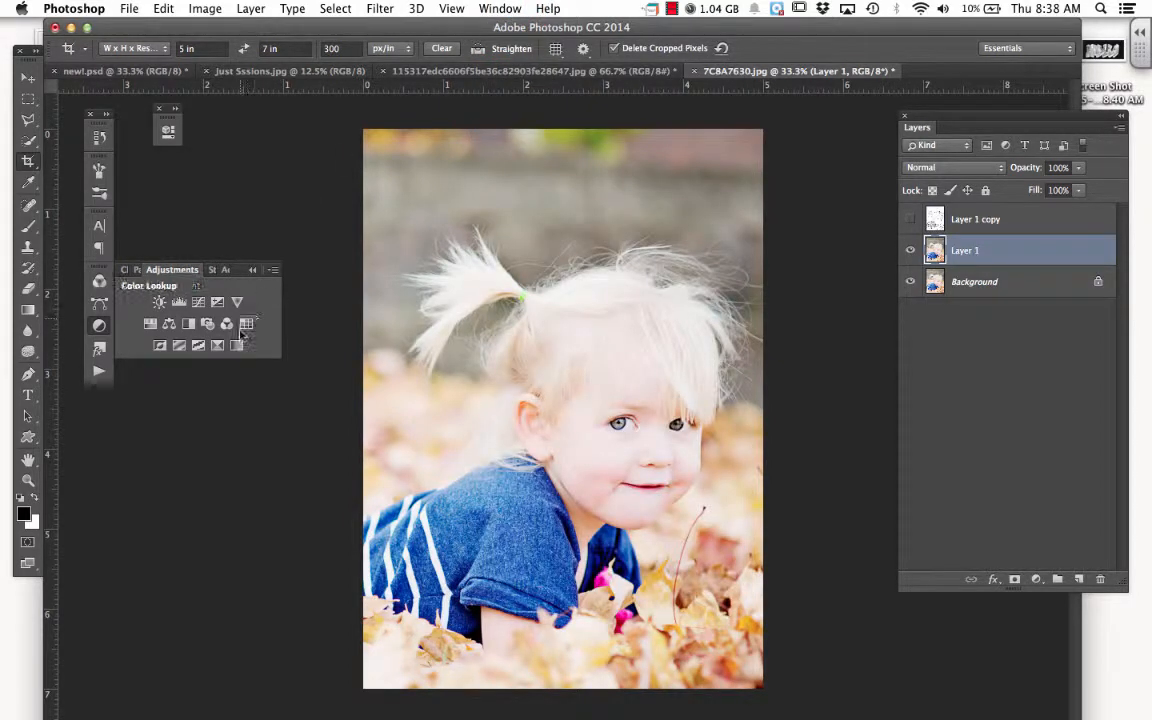
pyautogui.click(179, 346)
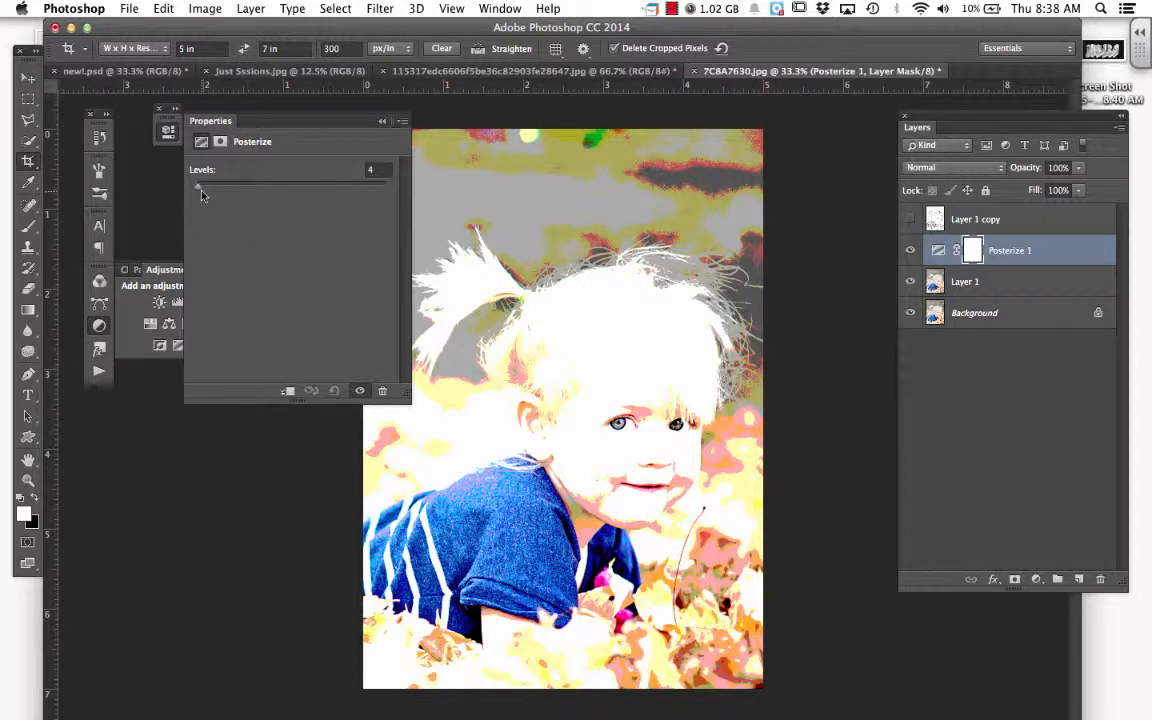
pyautogui.moveTo(201, 195); pyautogui.dragTo(201, 193)
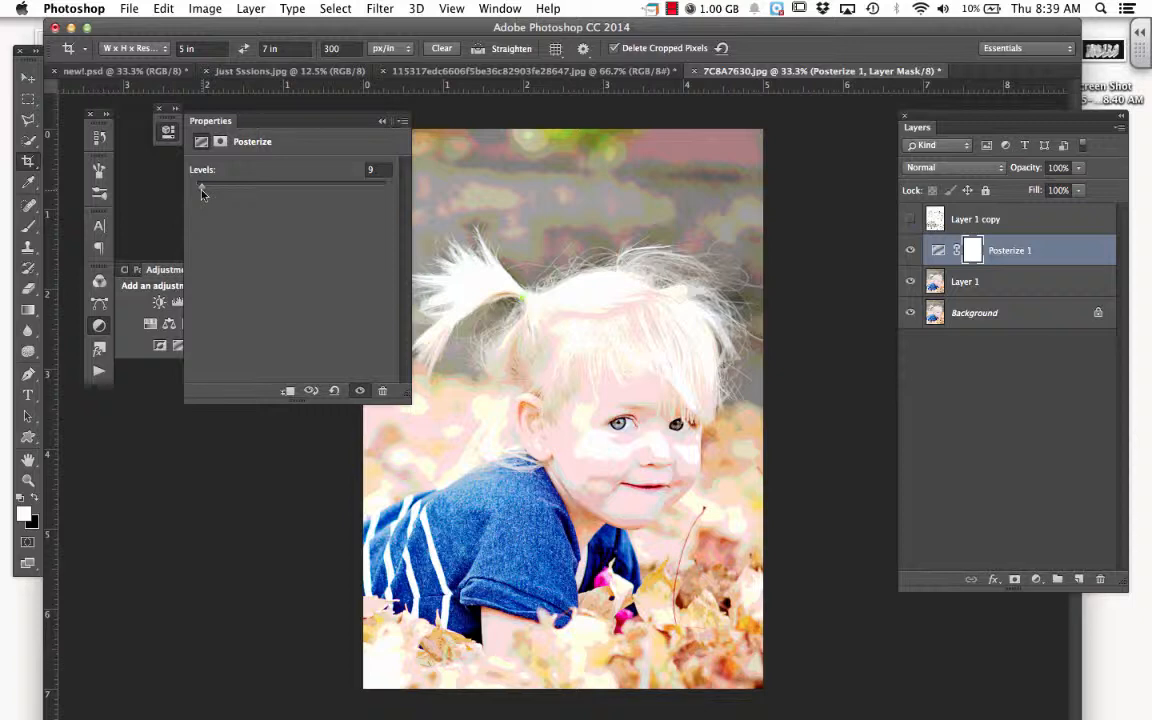
# Merge the Posterize adjustment layer down into Layer 1
pyautogui.click(1023, 385)
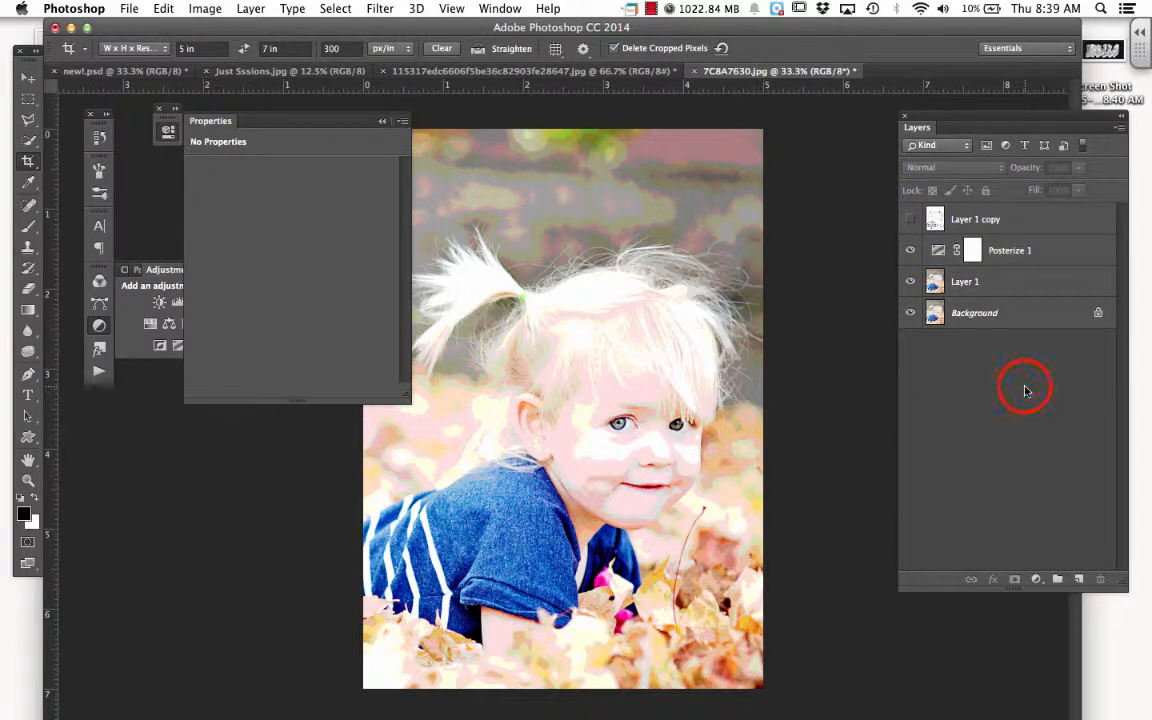
pyautogui.click(1027, 250)
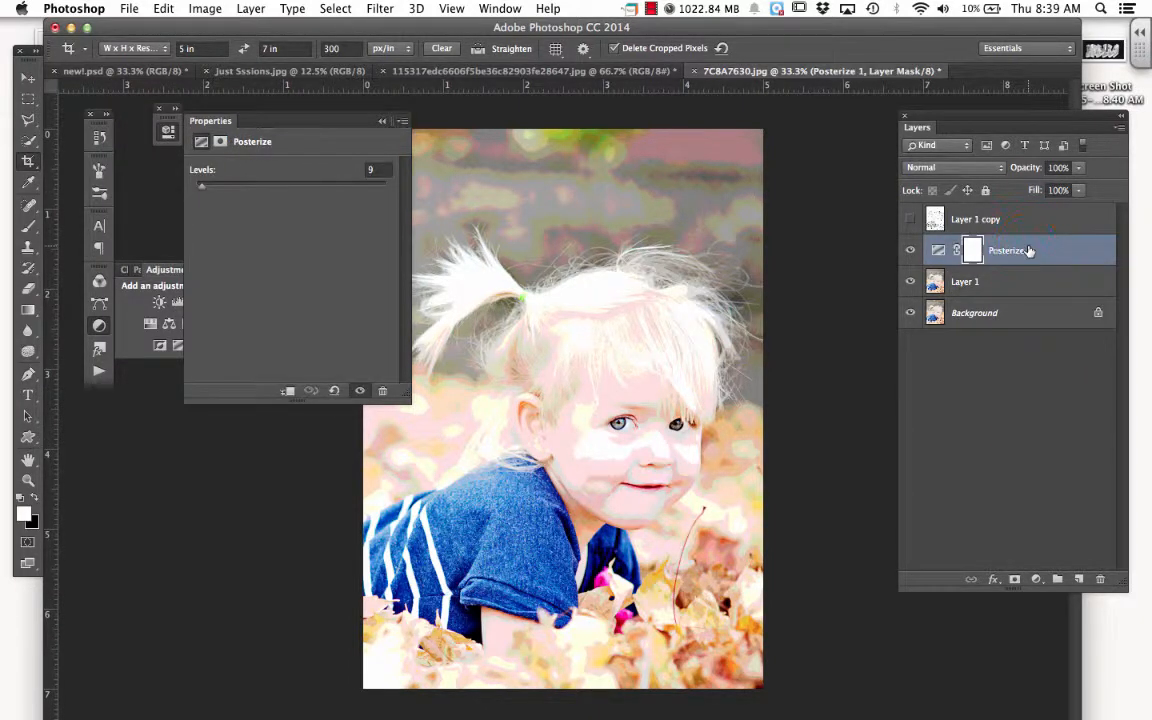
pyautogui.press('Delete')
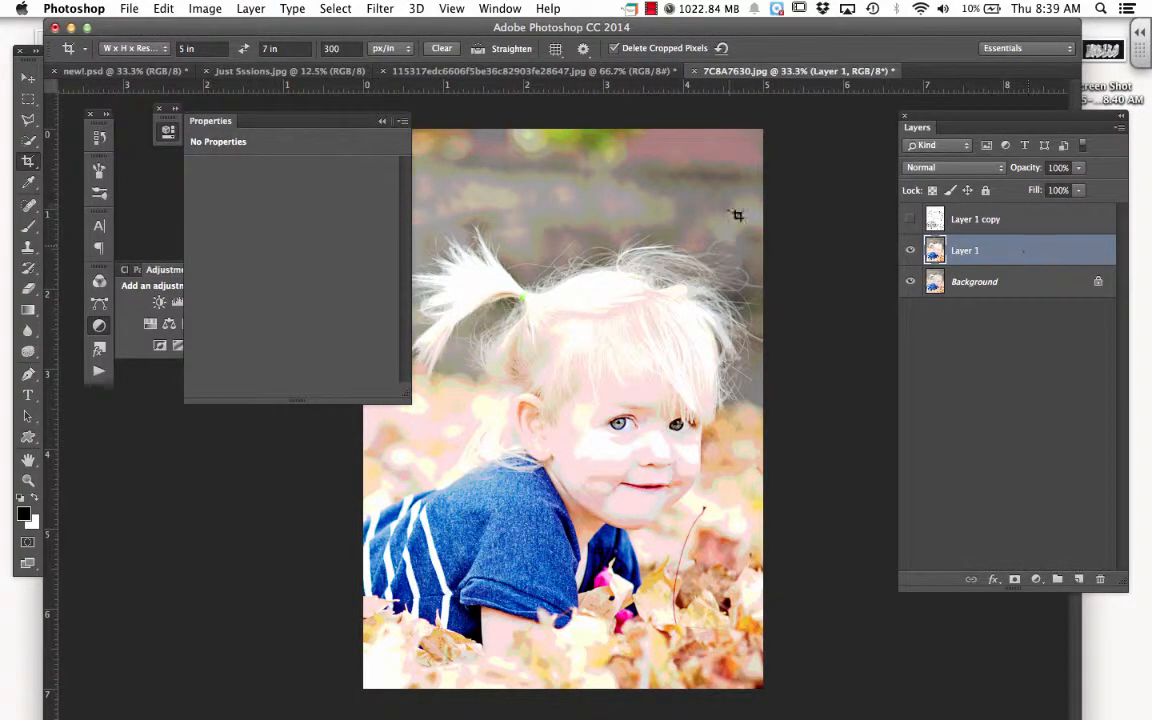
pyautogui.click(381, 121)
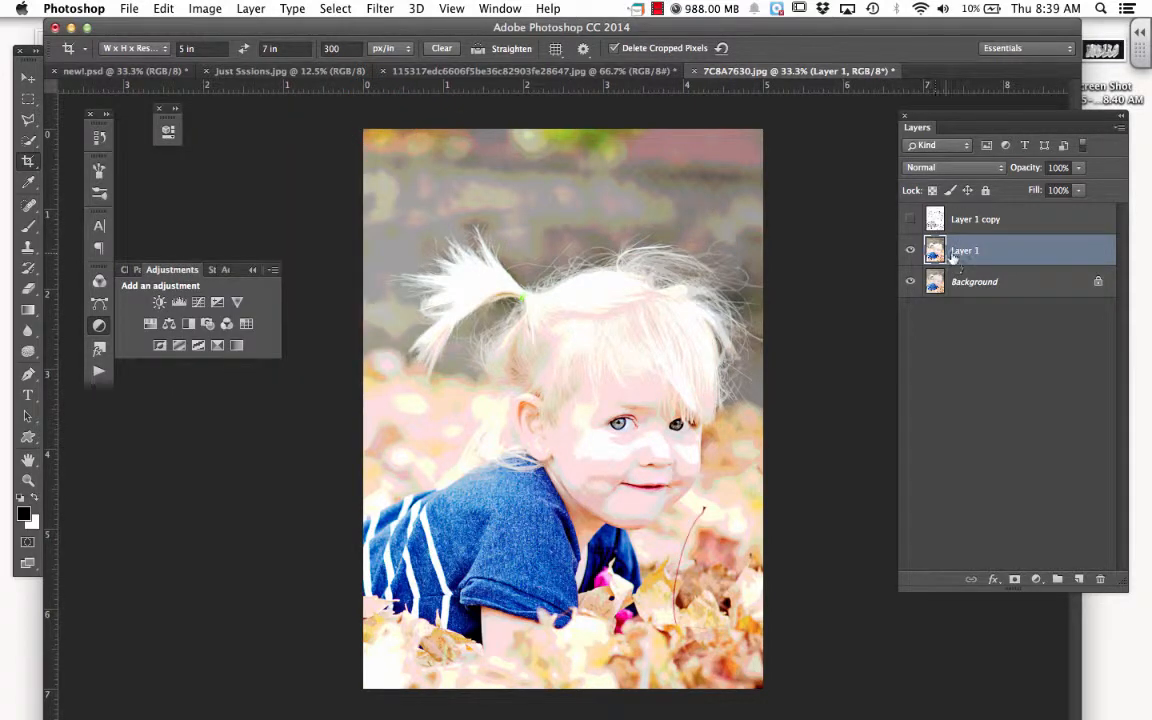
# Open the Filter Gallery for the posterized Layer 1 and choose the artistic Cutout filter
pyautogui.click(390, 8)
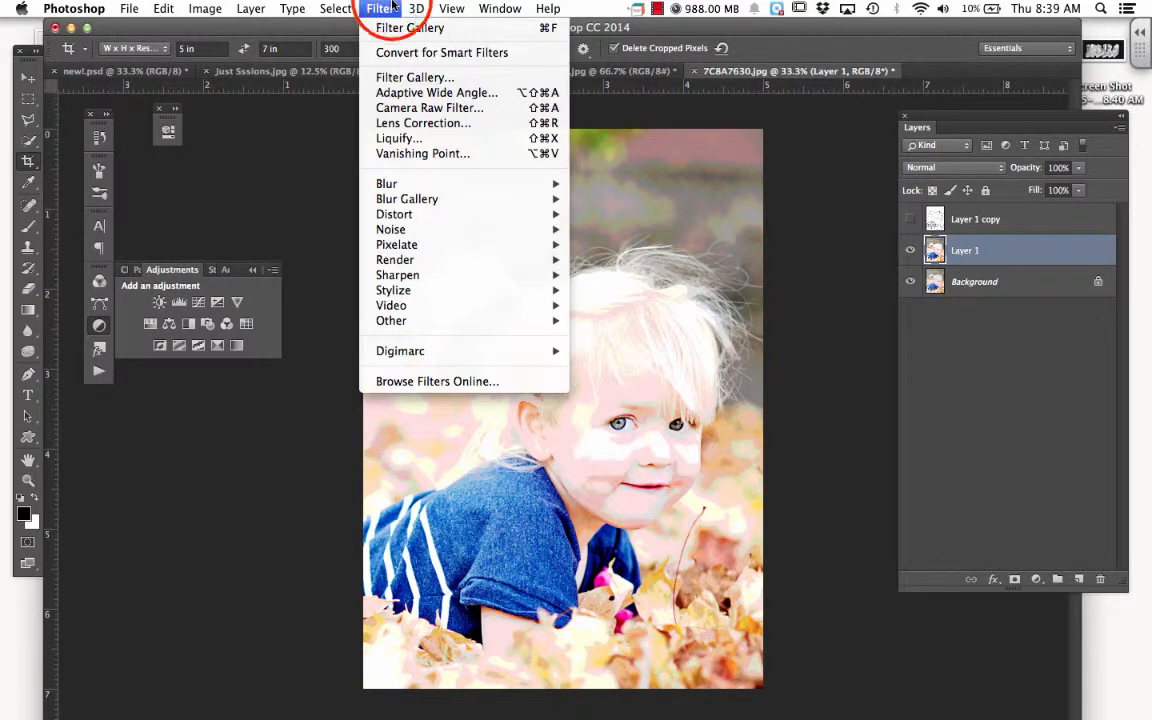
pyautogui.click(389, 78)
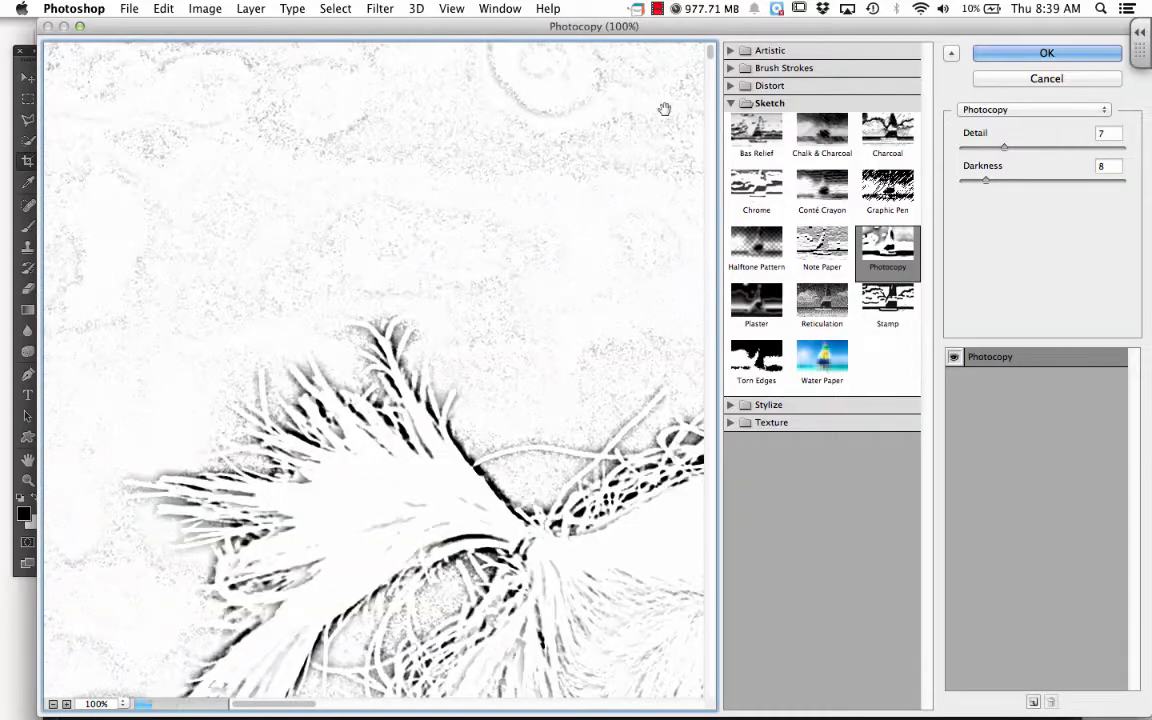
pyautogui.click(729, 102)
pyautogui.click(730, 50)
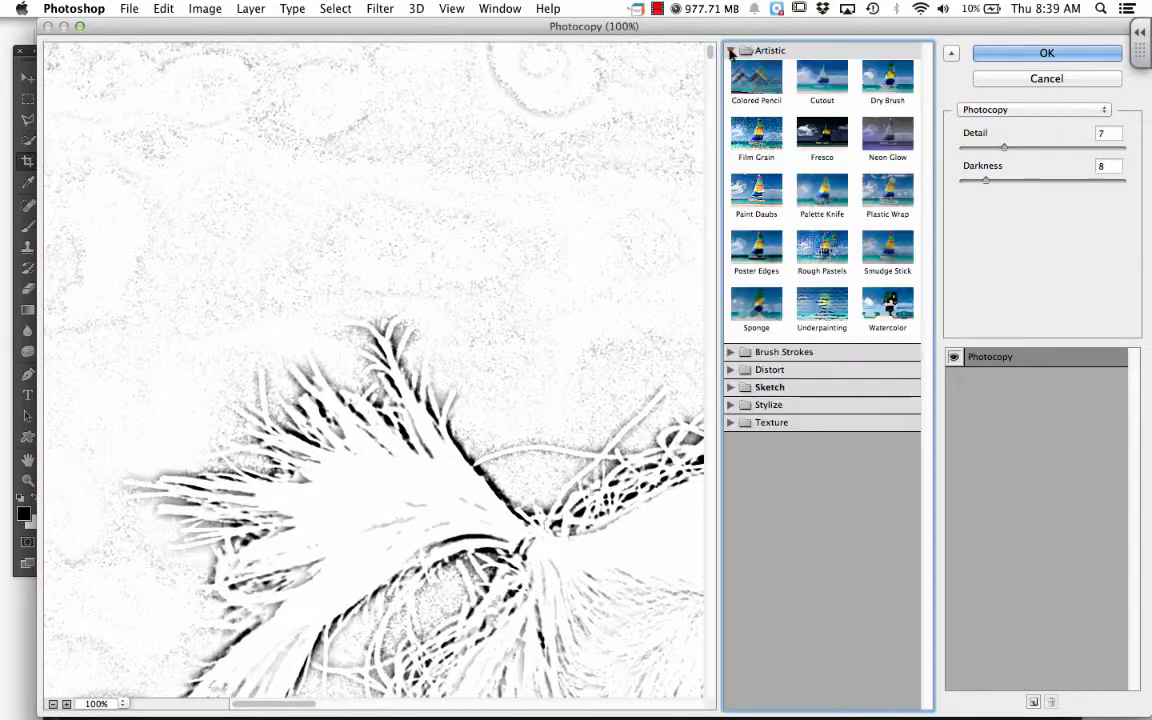
pyautogui.click(830, 72)
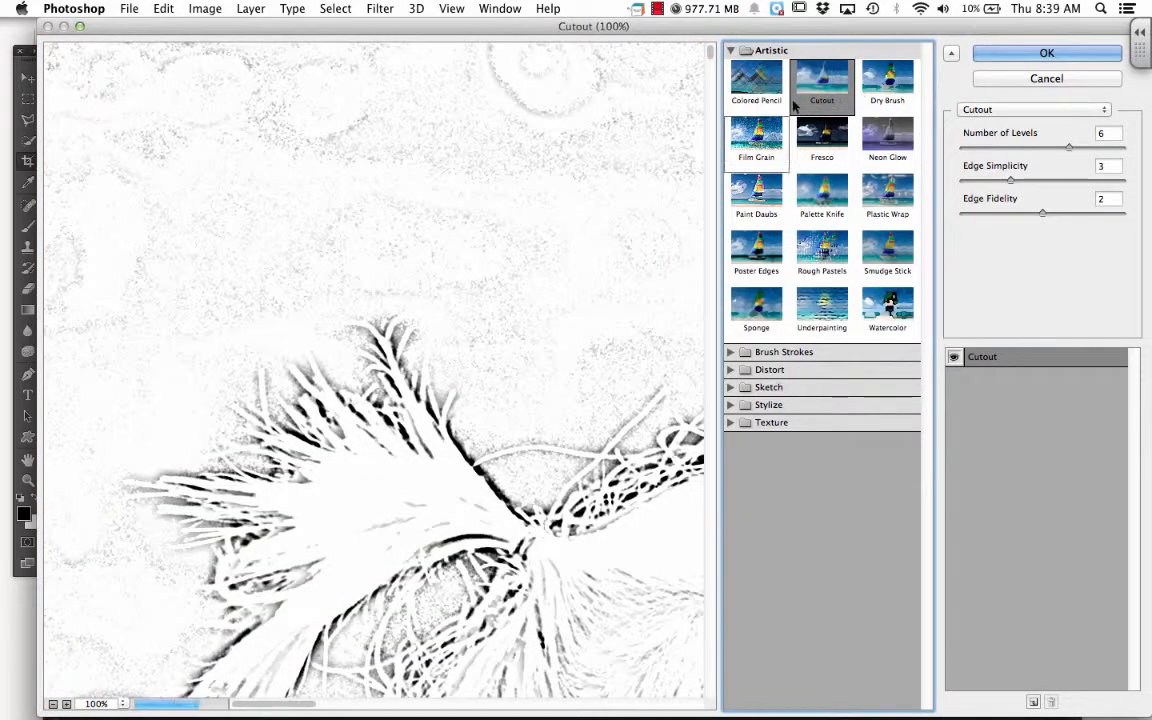
pyautogui.moveTo(525, 345); pyautogui.dragTo(200, 8)
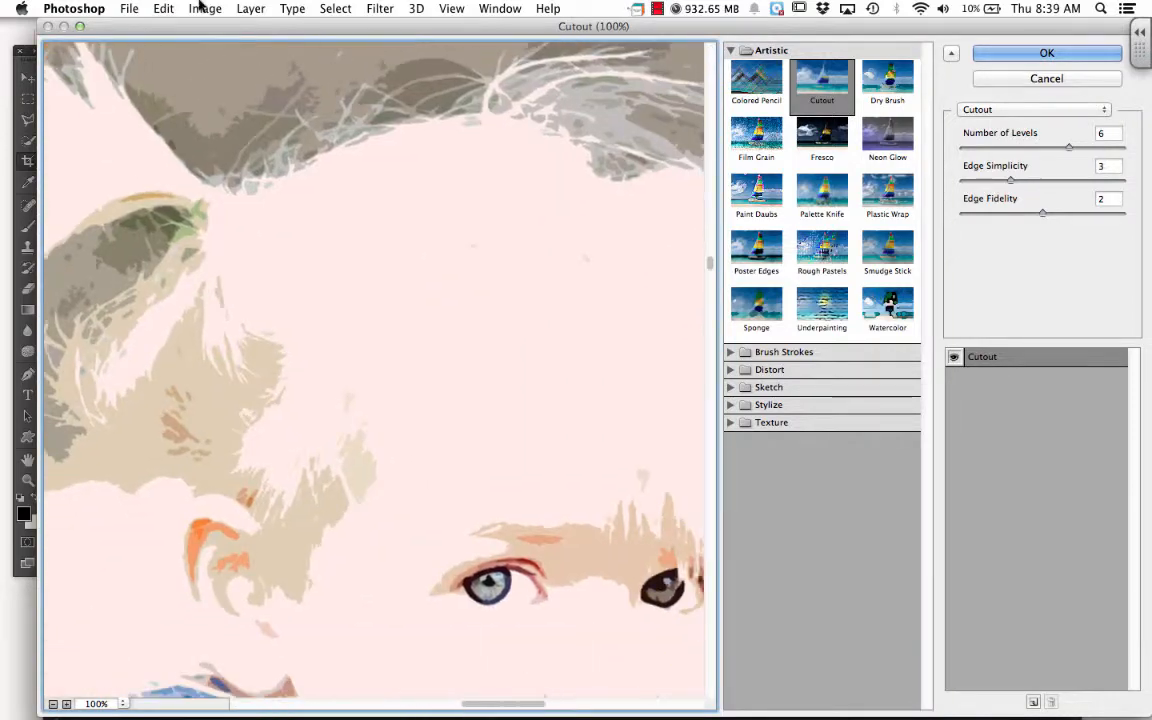
pyautogui.press('super+minus')
pyautogui.press('super+minus')
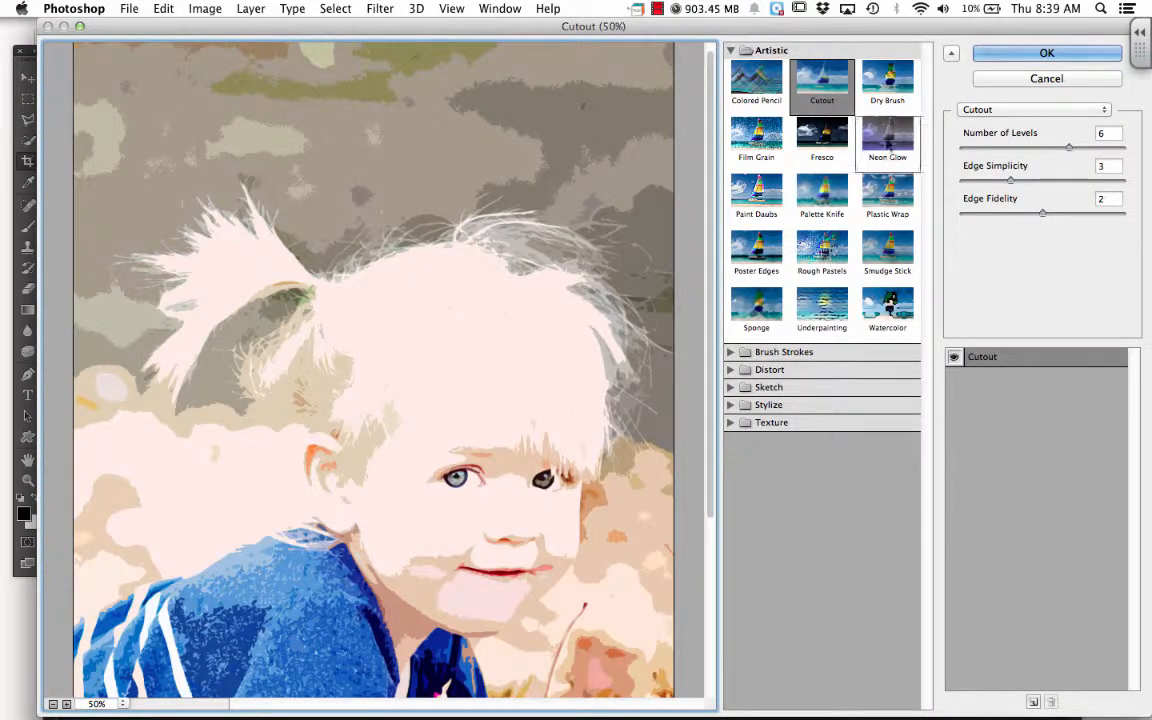
# Apply the Cutout filter with 6 levels, Edge Simplicity 2 and Edge Fidelity 2
pyautogui.moveTo(1068, 148)
pyautogui.mouseDown()
pyautogui.moveTo(1039, 147)
pyautogui.moveTo(1124, 146)
pyautogui.moveTo(1063, 148)
pyautogui.mouseUp()
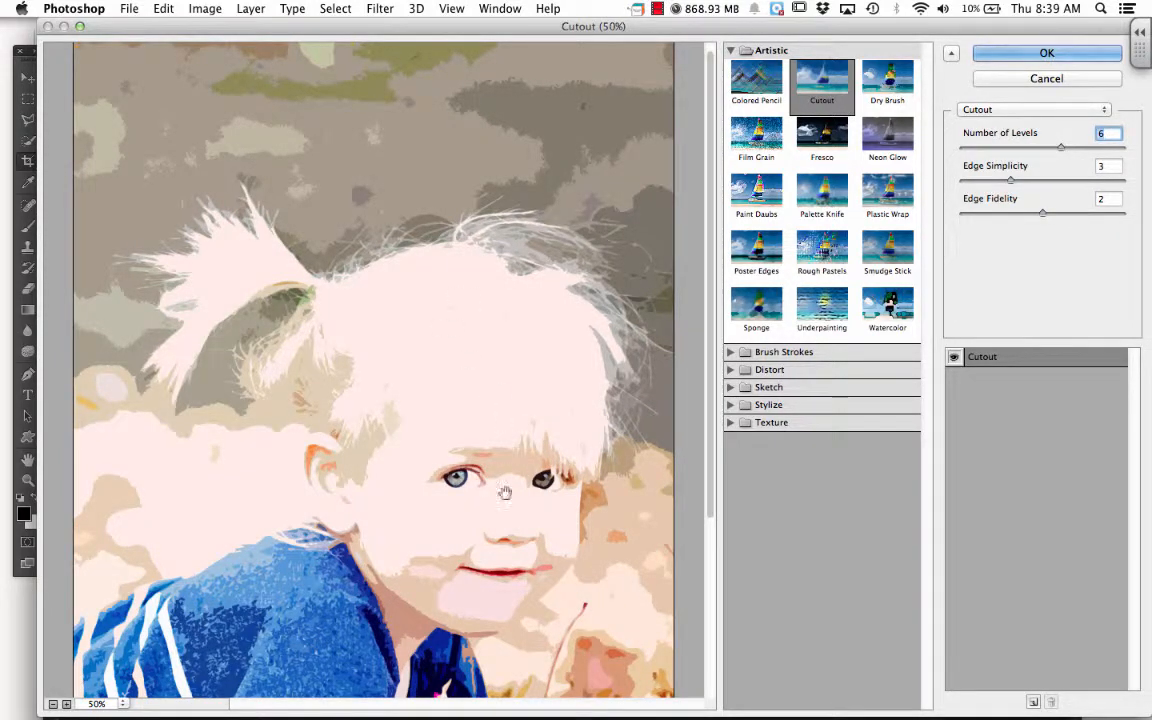
pyautogui.moveTo(1010, 180); pyautogui.dragTo(949, 177)
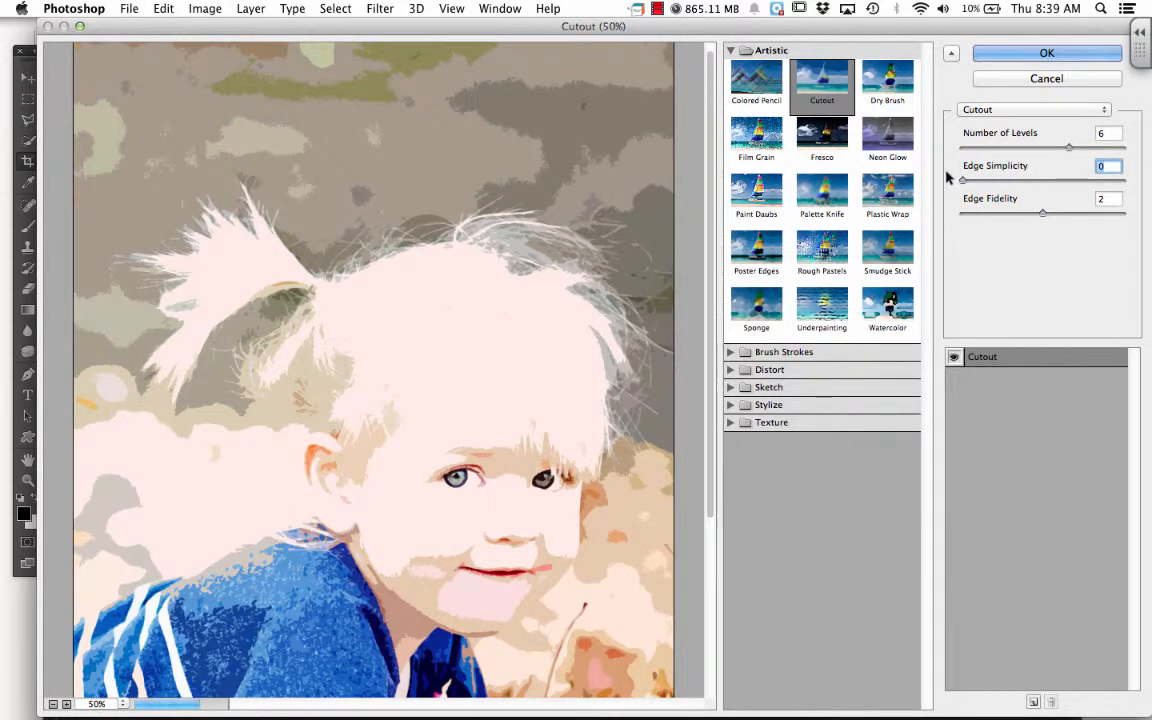
pyautogui.moveTo(1040, 216); pyautogui.dragTo(993, 180)
pyautogui.click(983, 216)
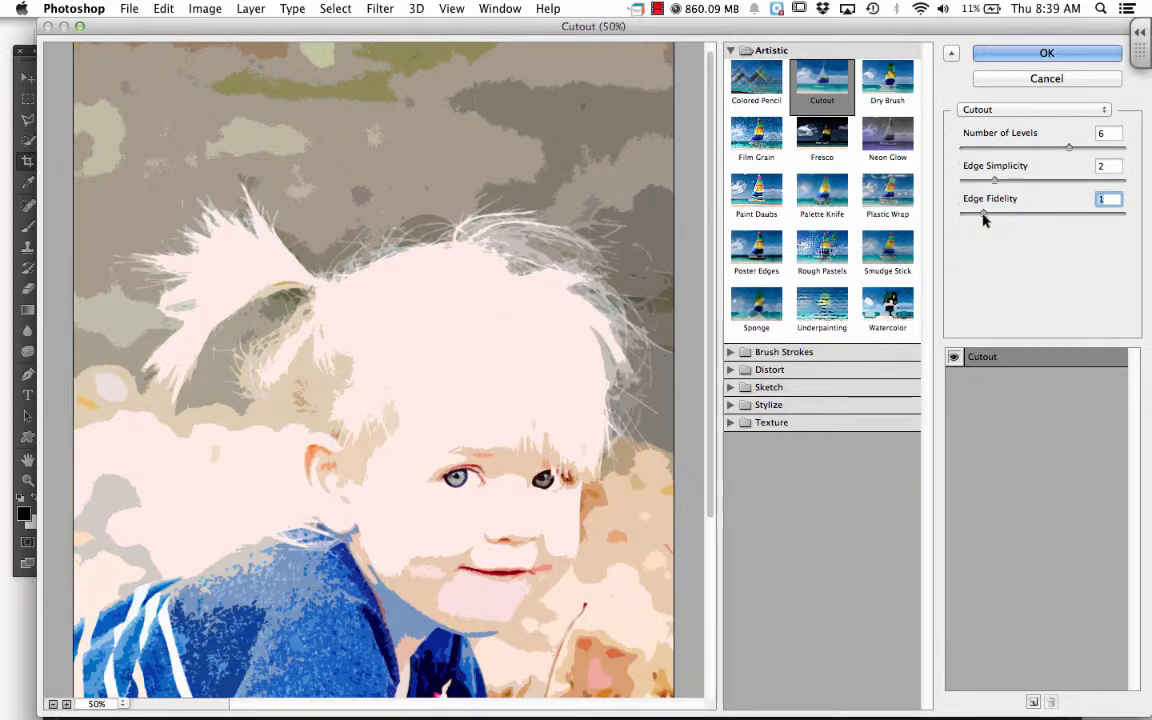
pyautogui.moveTo(983, 220); pyautogui.dragTo(1148, 227)
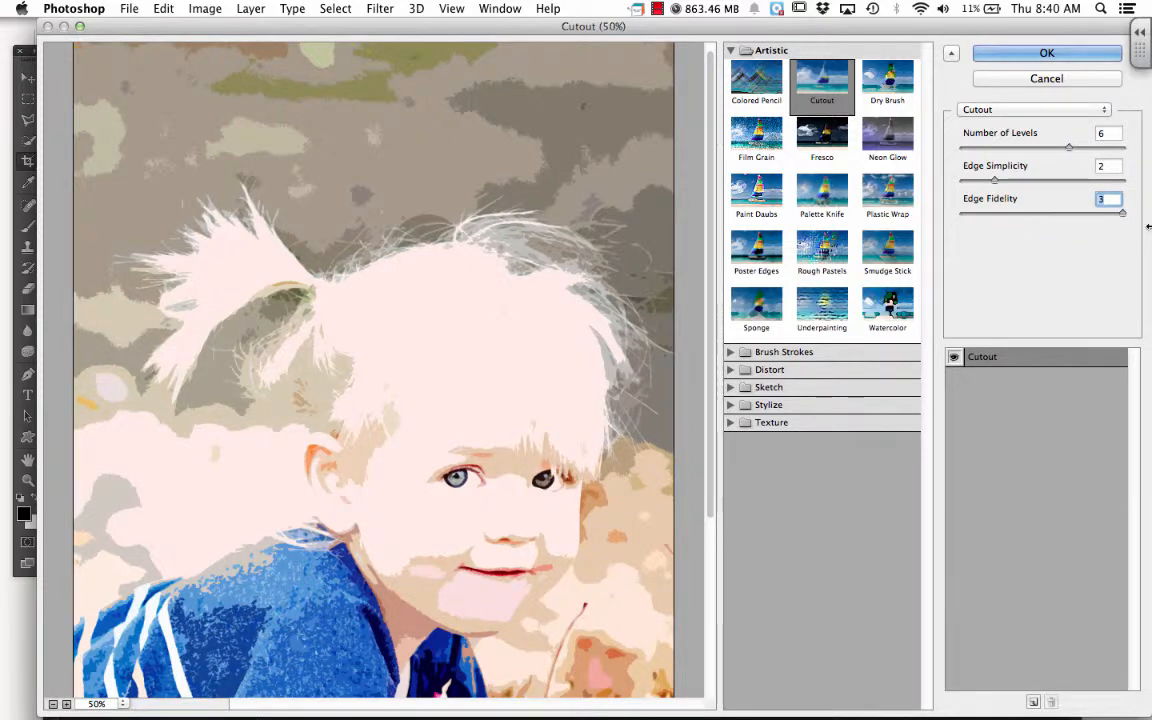
pyautogui.click(1015, 214)
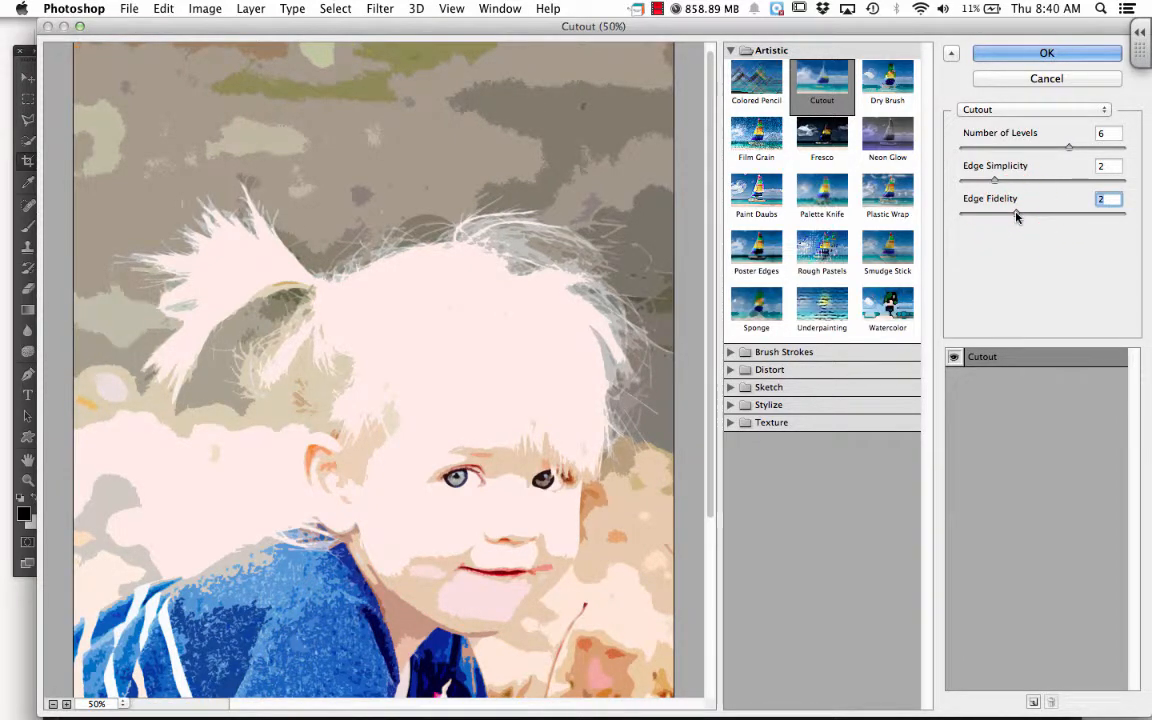
pyautogui.click(1022, 45)
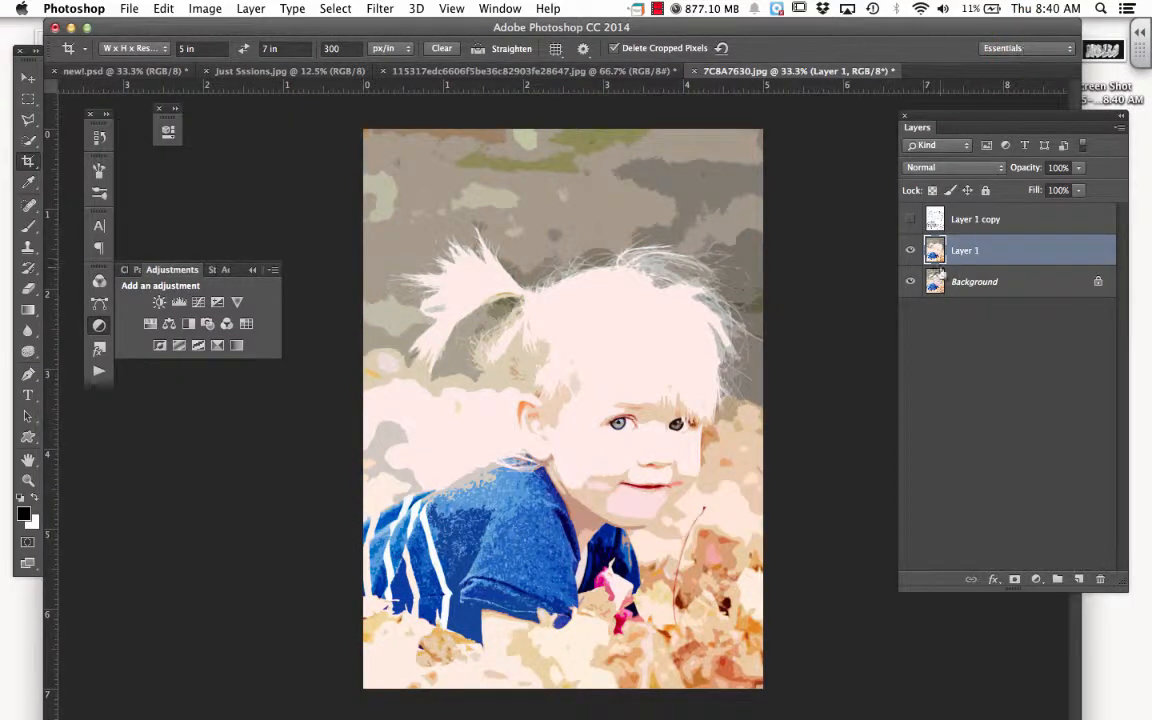
# Hide Layer 1 and convert the locked Background into a regular layer
pyautogui.click(910, 251)
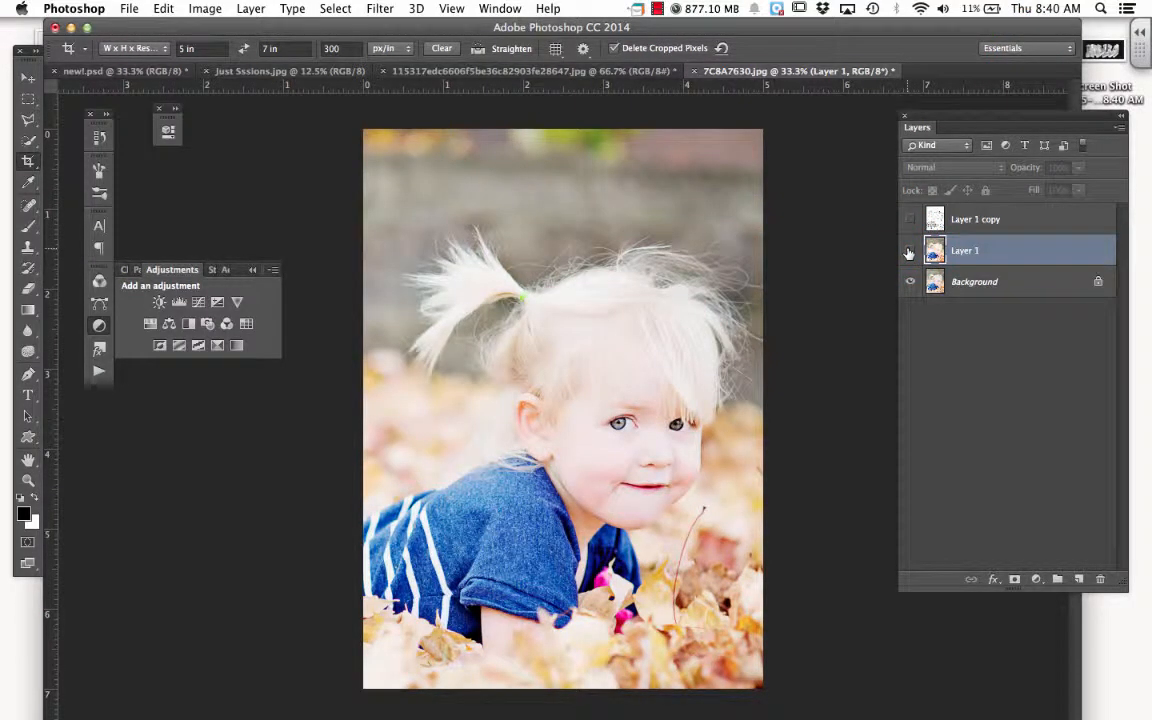
pyautogui.click(988, 280)
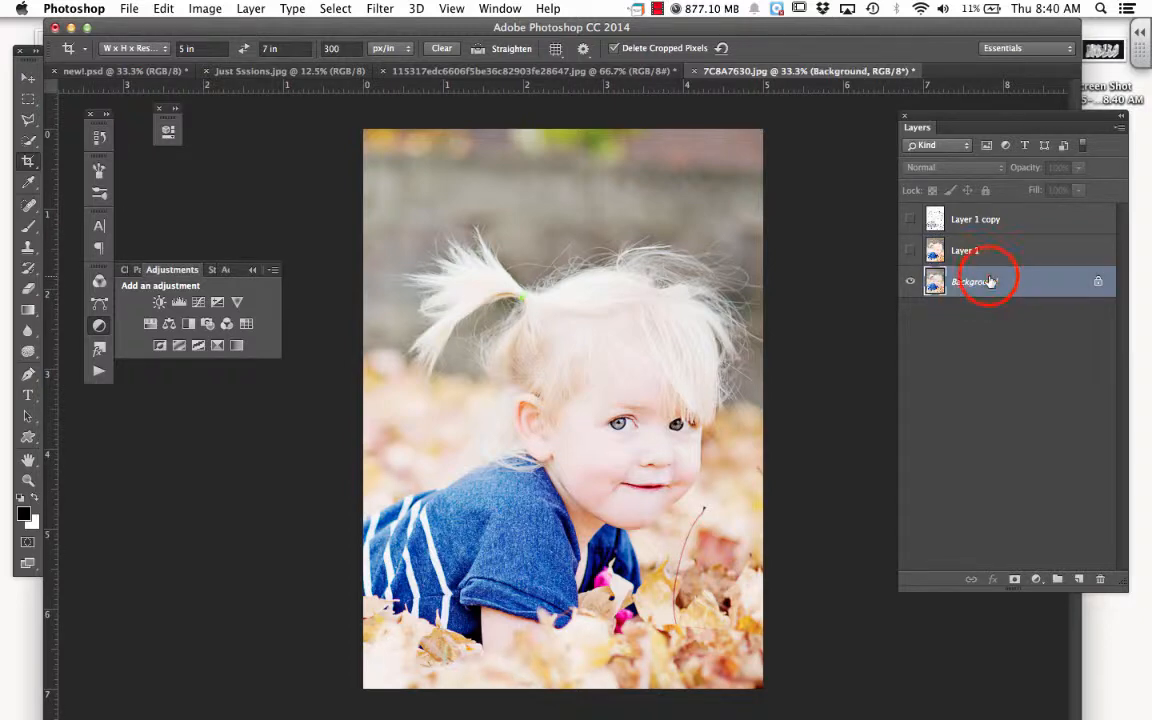
pyautogui.doubleClick(989, 281)
pyautogui.press('Return')
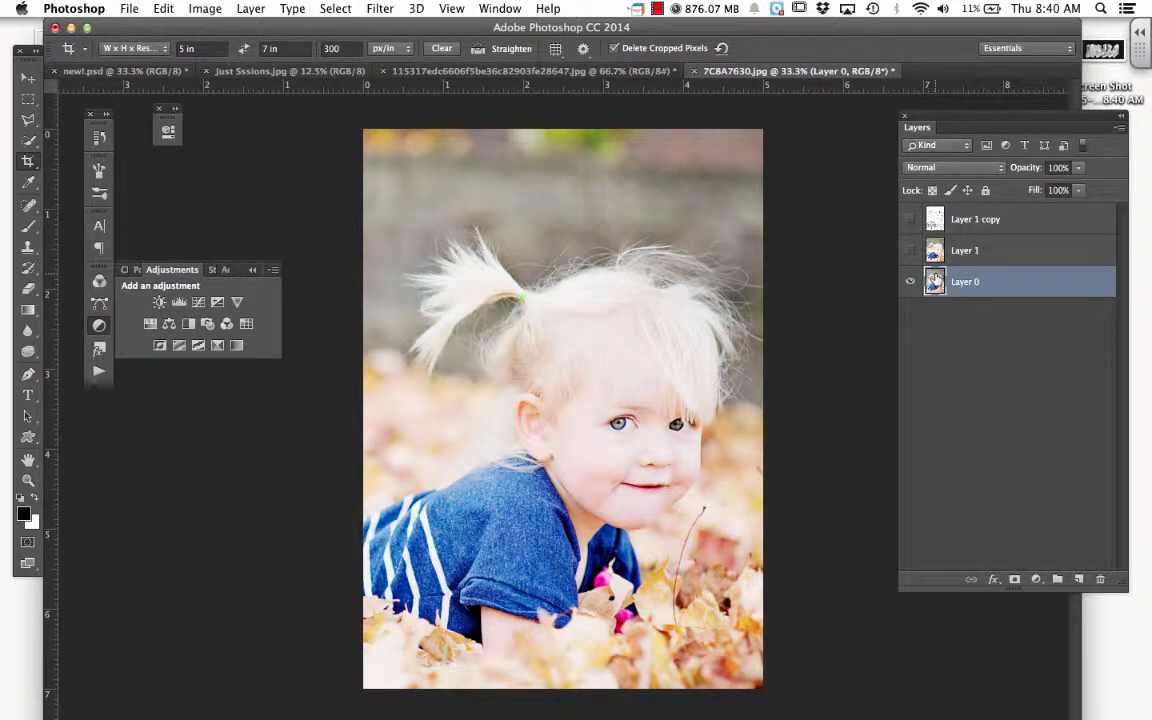
# Turn Layer 0 black and white by adding a Gradient Map adjustment and merging it down into the layer
pyautogui.click(237, 347)
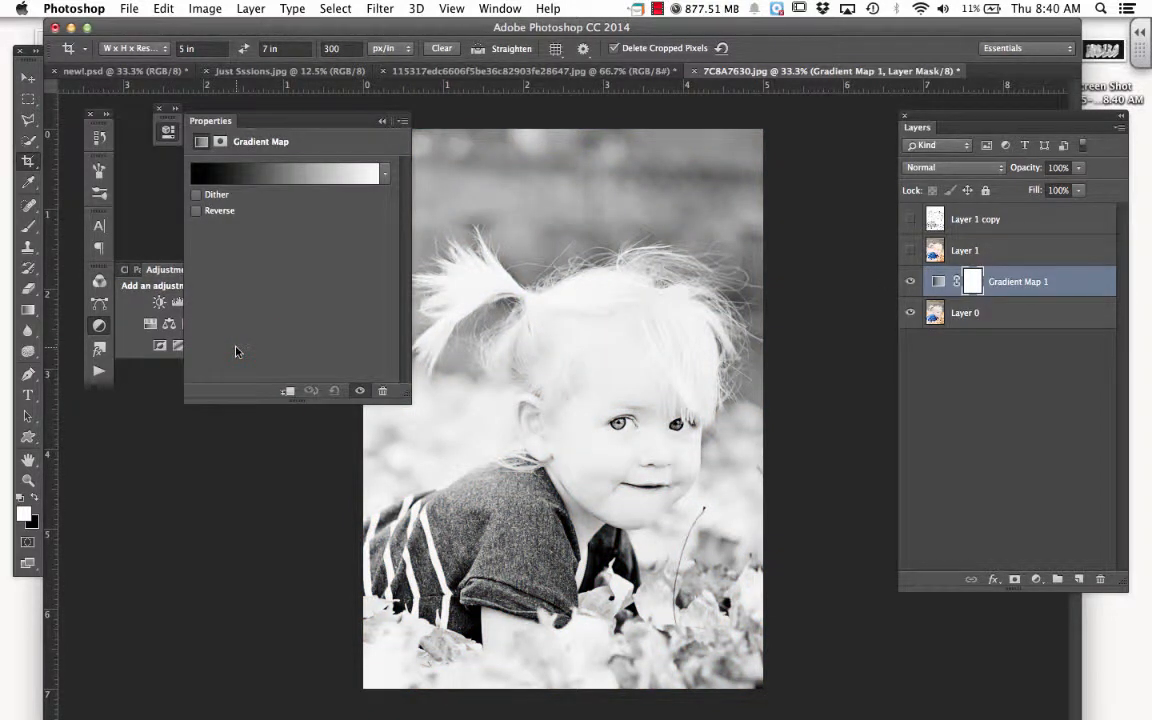
pyautogui.press('super+e')
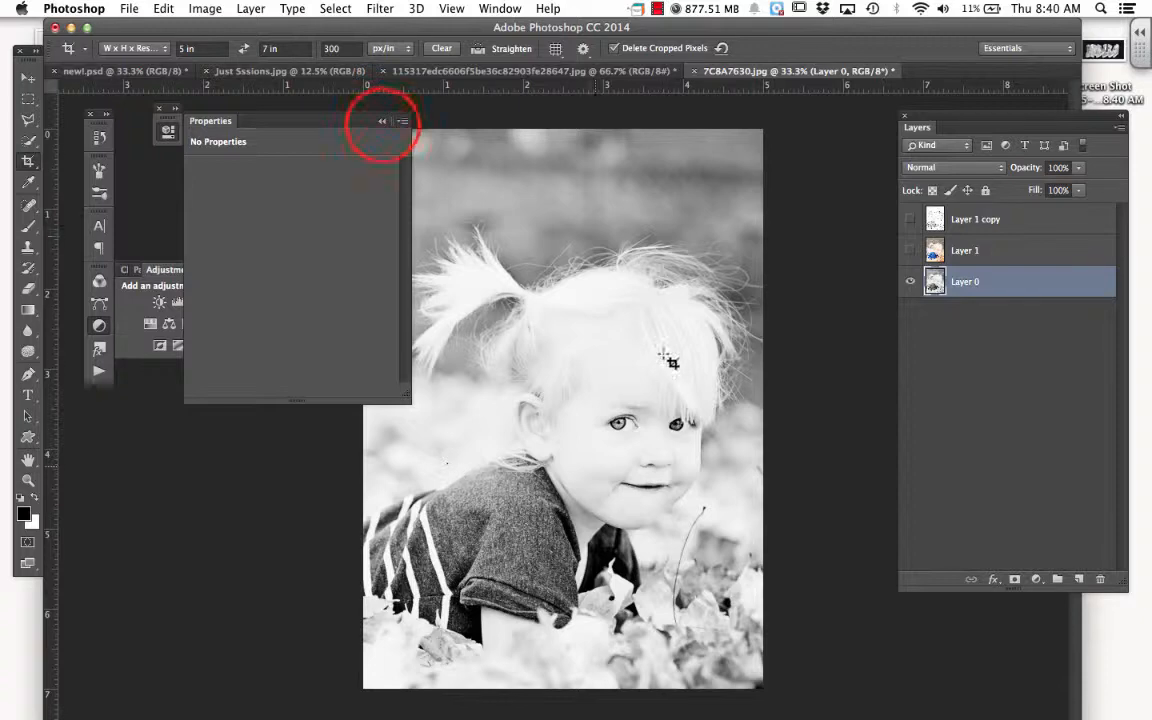
pyautogui.click(381, 126)
# Apply a Threshold adjustment with level 189 to the black-and-white Layer 0
pyautogui.click(163, 8)
pyautogui.moveTo(243, 8)
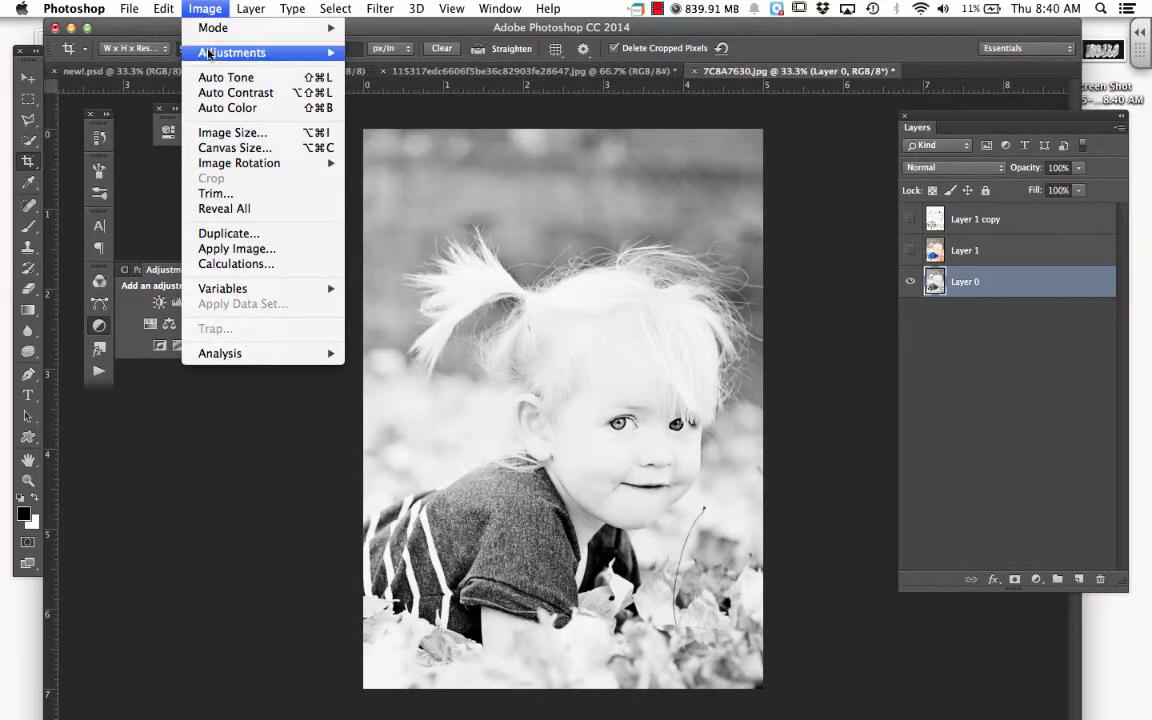
pyautogui.moveTo(211, 53)
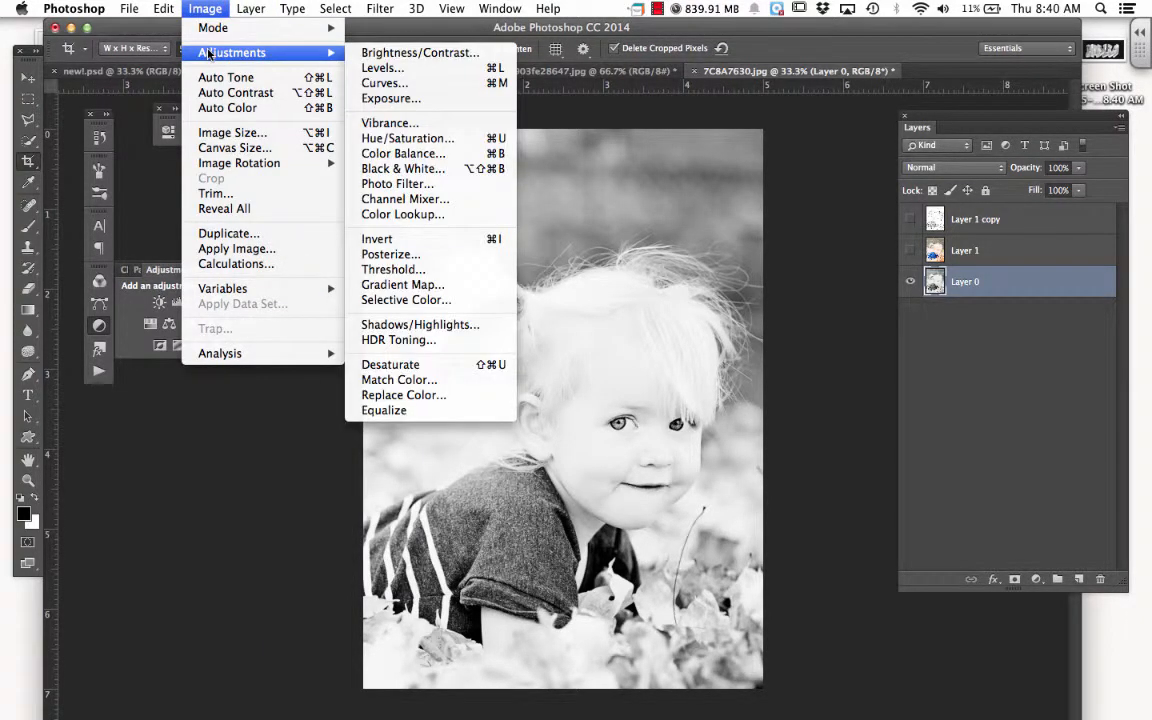
pyautogui.click(386, 269)
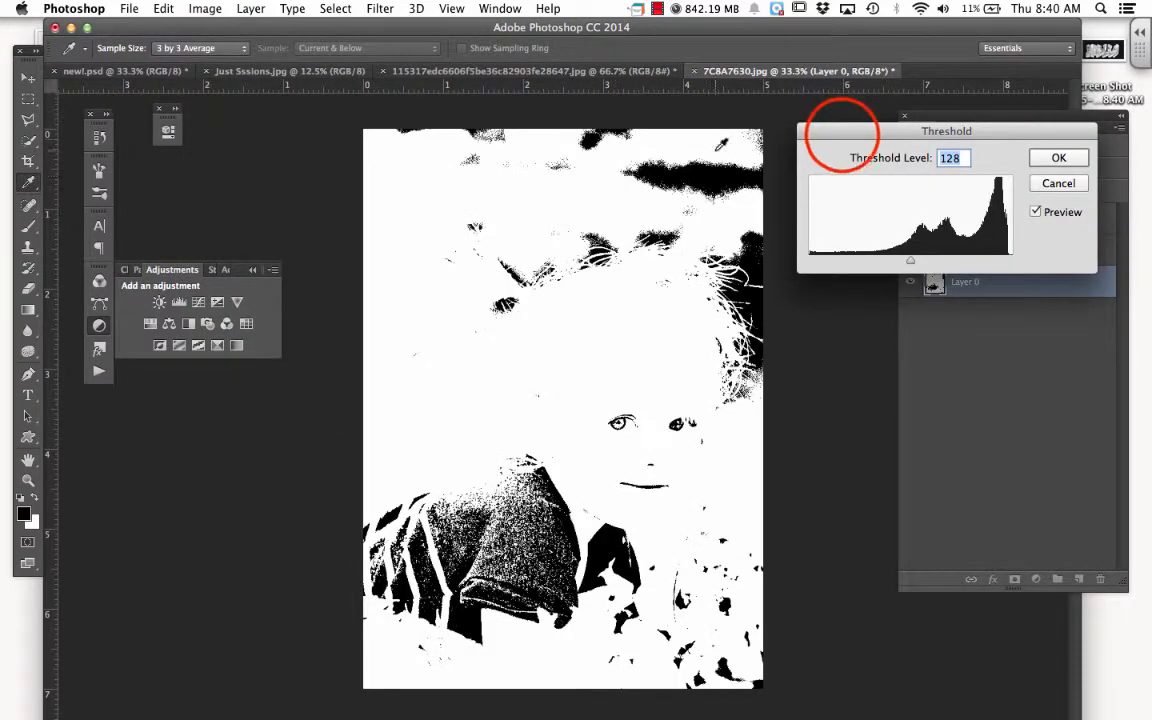
pyautogui.moveTo(847, 131); pyautogui.dragTo(857, 369)
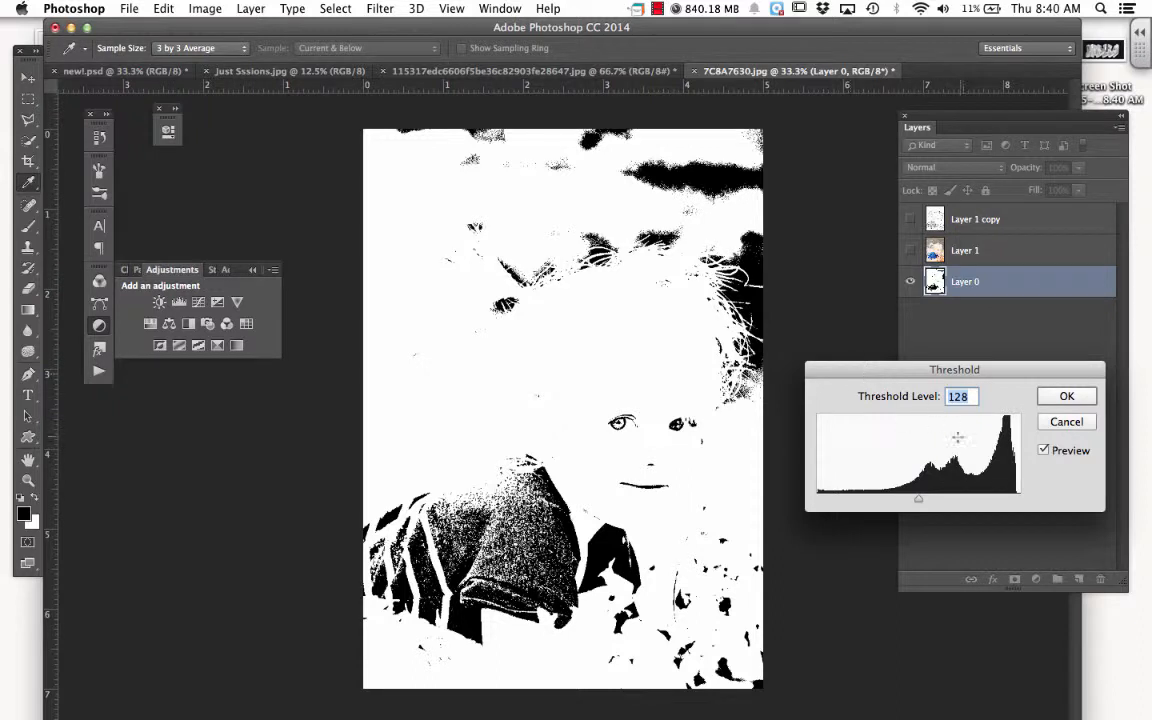
pyautogui.click(918, 499)
pyautogui.moveTo(918, 499); pyautogui.dragTo(966, 503)
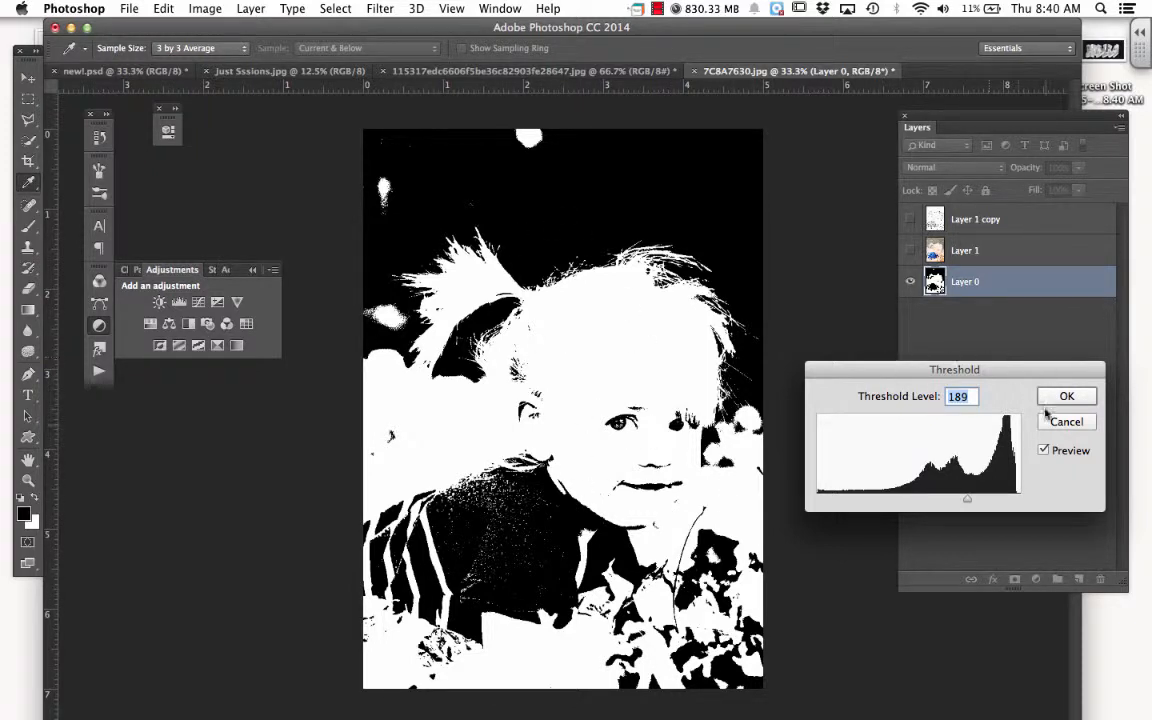
pyautogui.click(1071, 392)
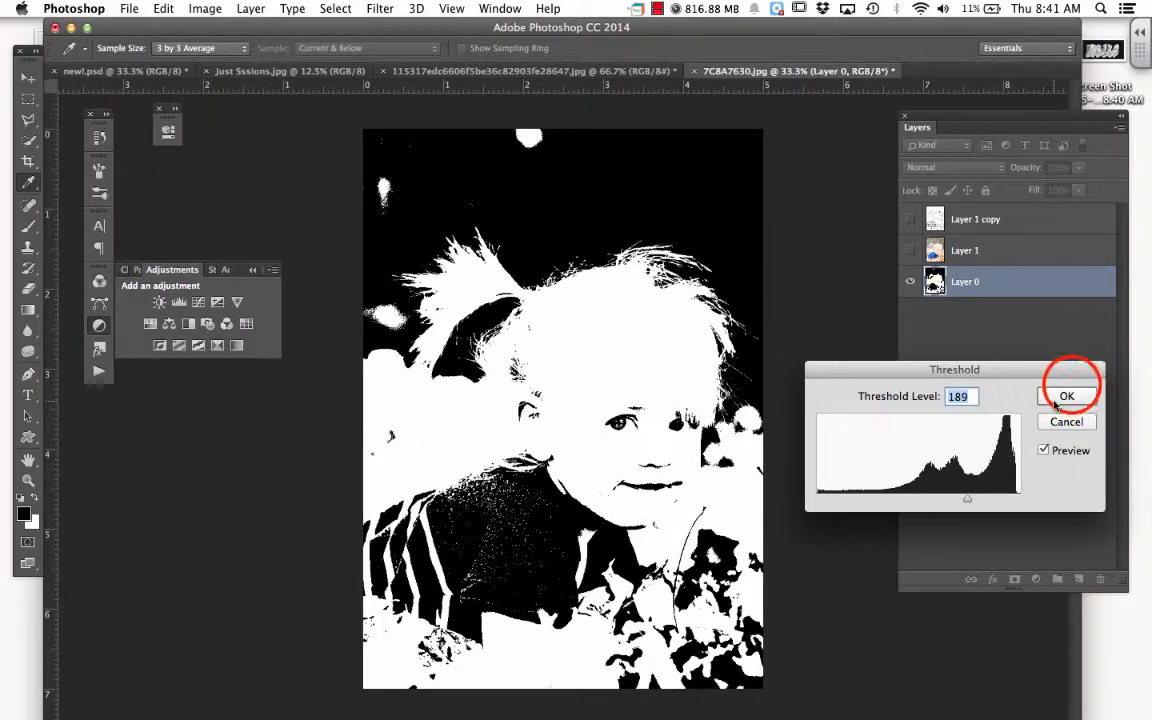
pyautogui.press('c')
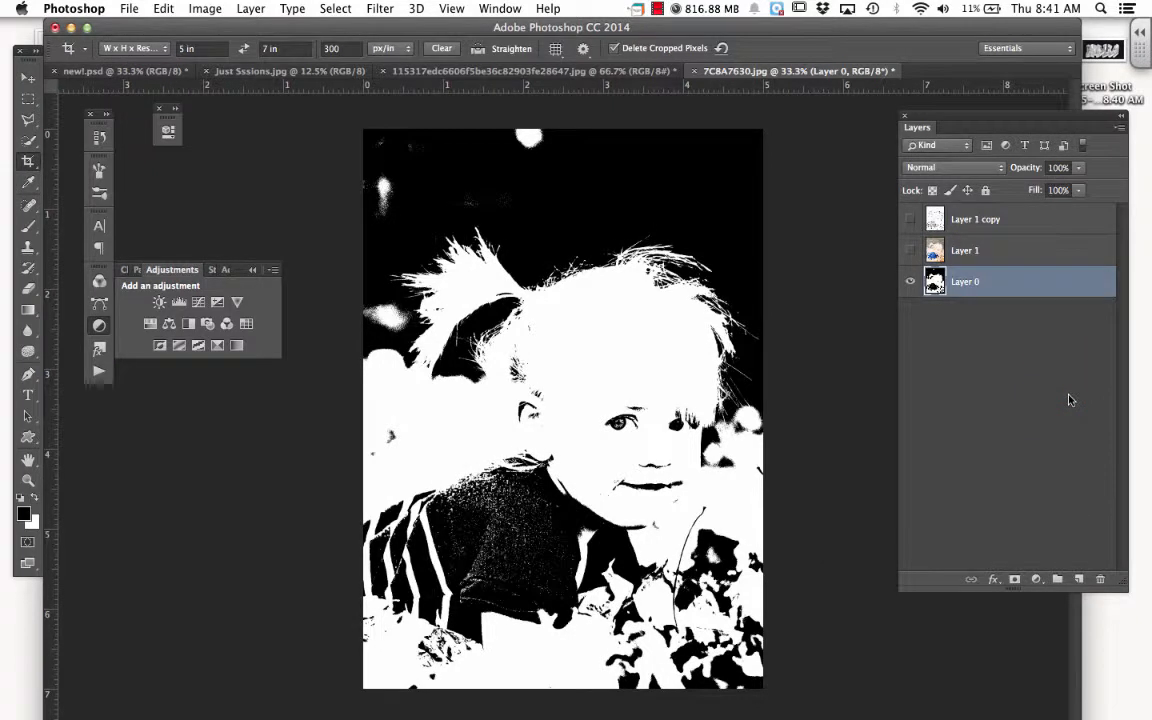
# Try the Color Halftone filter on Layer 0 with a maximum radius of 6 pixels, and undo it
pyautogui.click(380, 8)
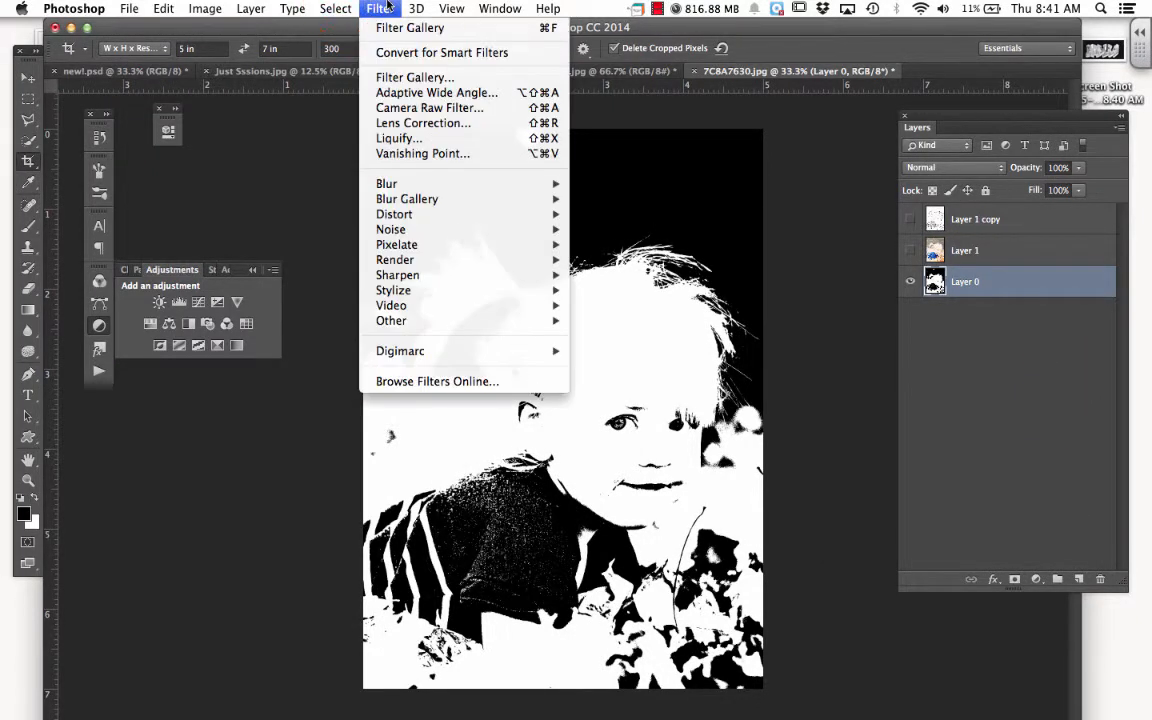
pyautogui.moveTo(427, 246)
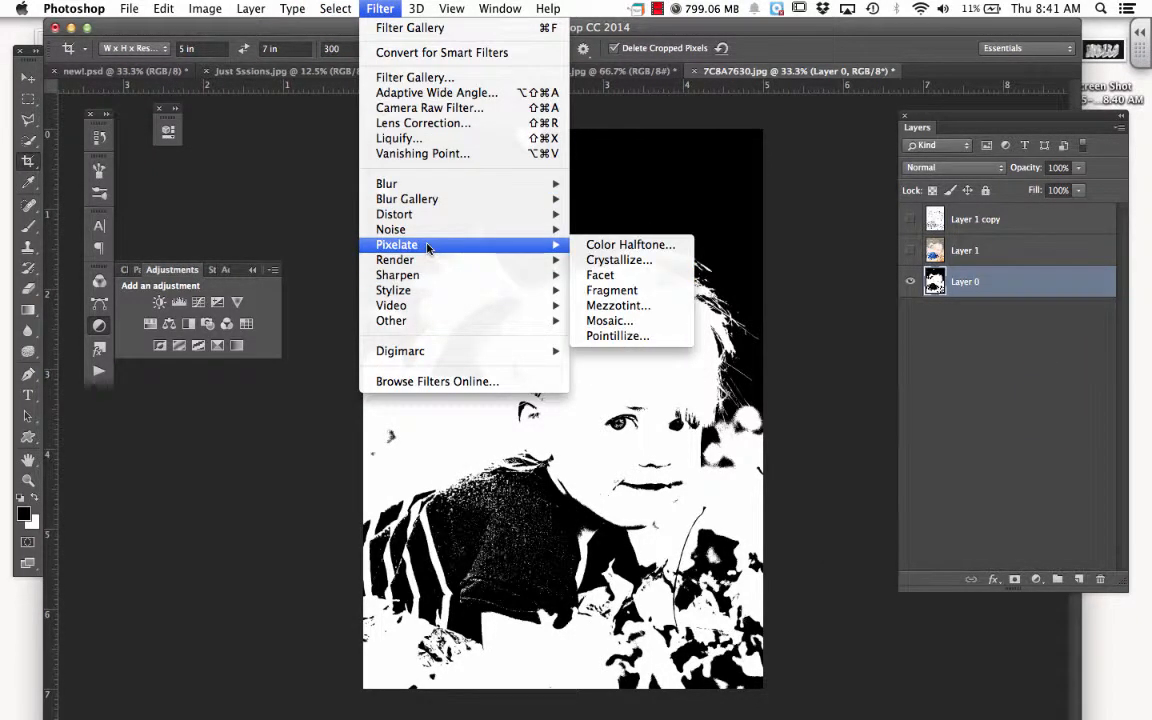
pyautogui.click(600, 245)
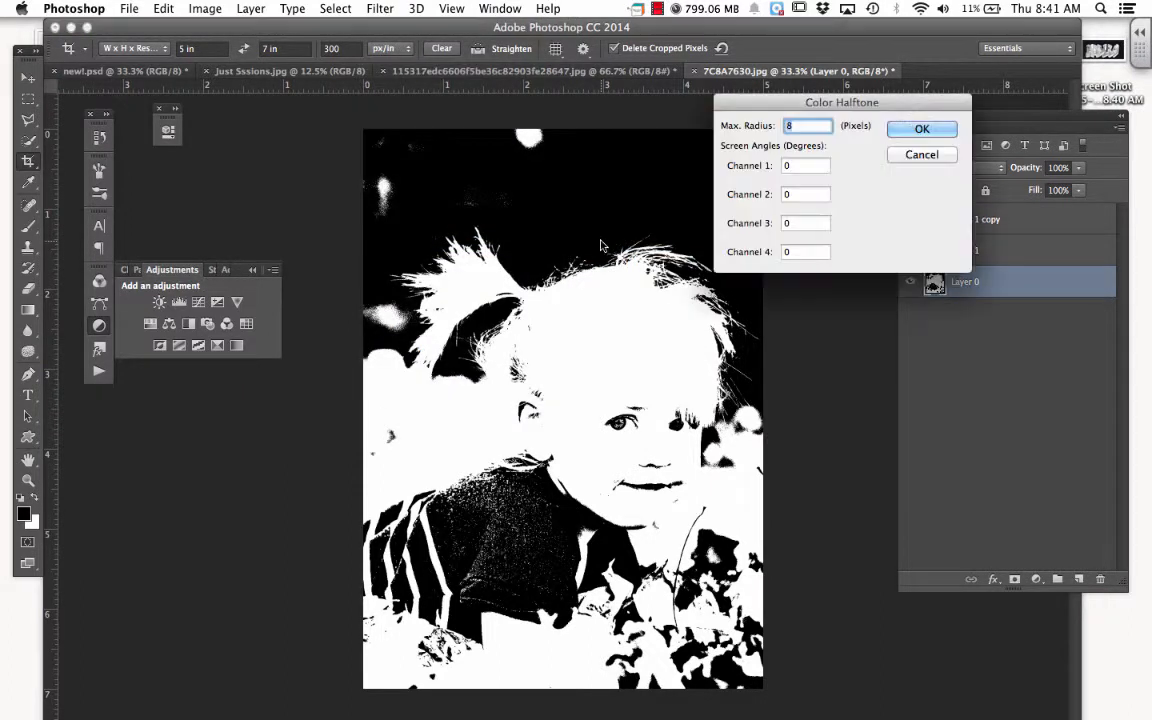
pyautogui.click(788, 104)
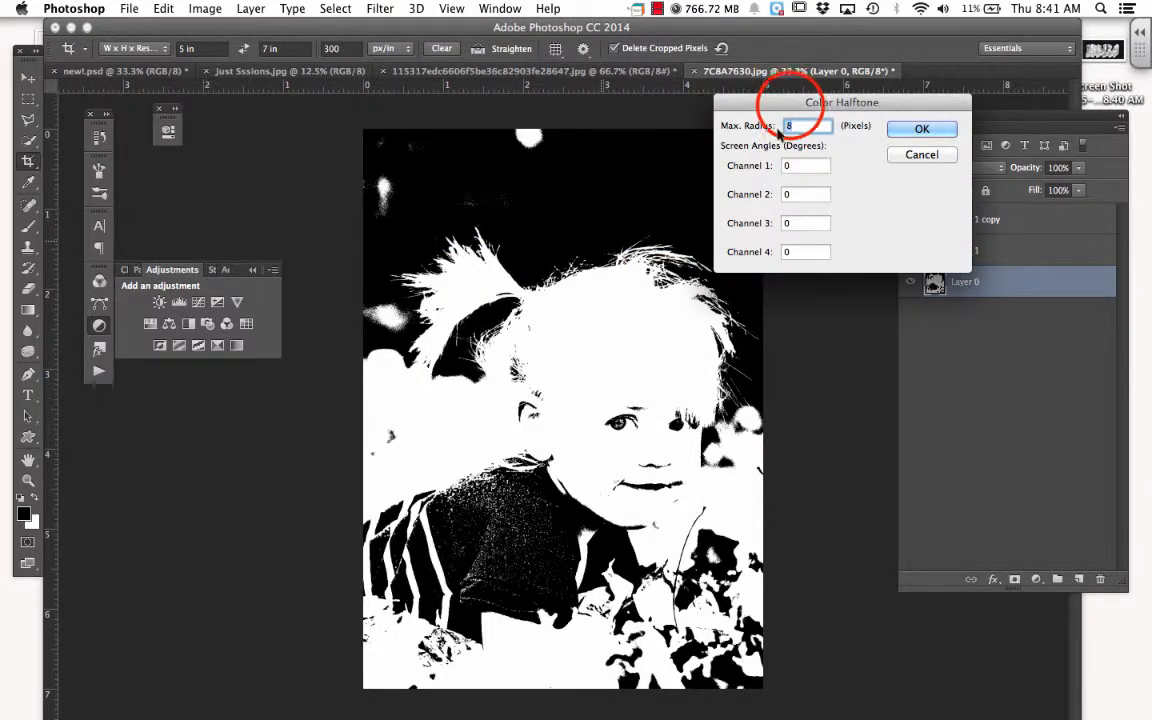
pyautogui.moveTo(790, 108); pyautogui.dragTo(886, 211)
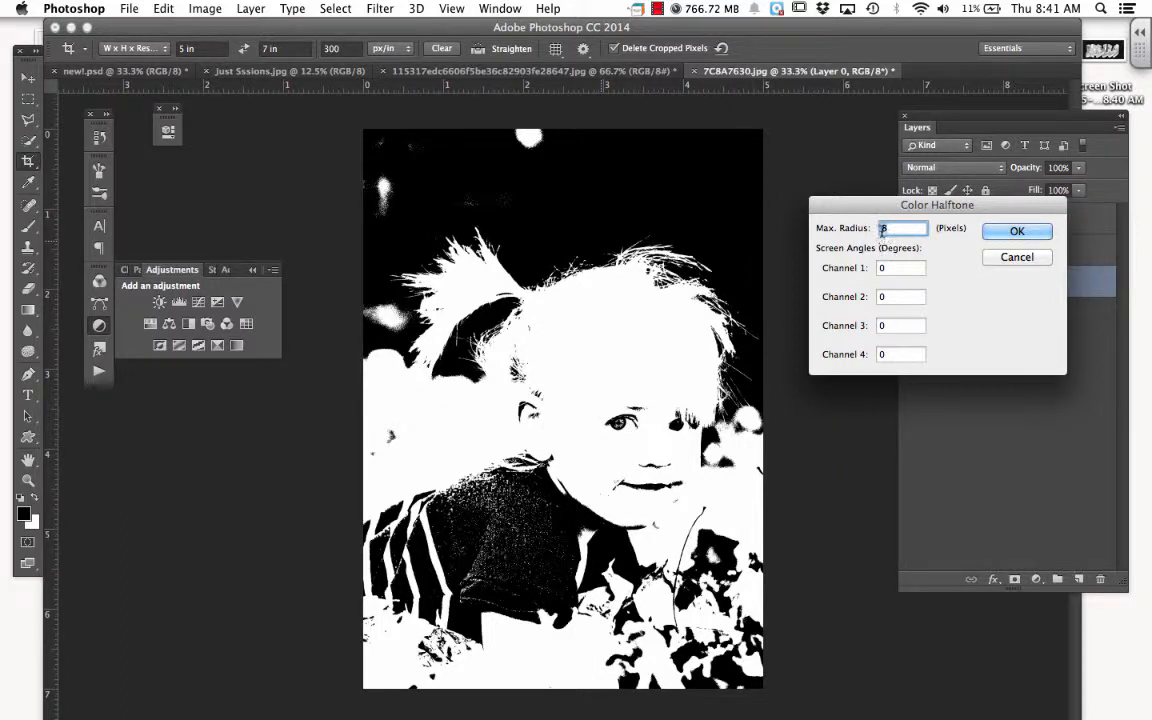
pyautogui.moveTo(893, 232); pyautogui.dragTo(882, 232)
pyautogui.write('6')
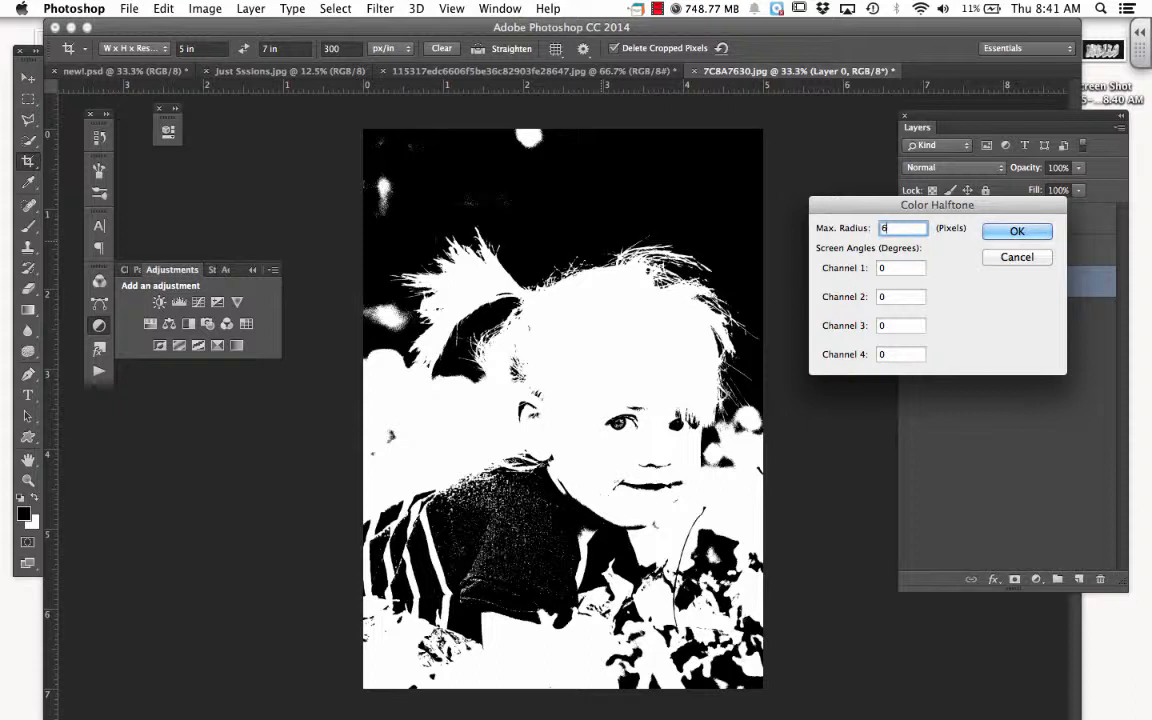
pyautogui.click(1017, 231)
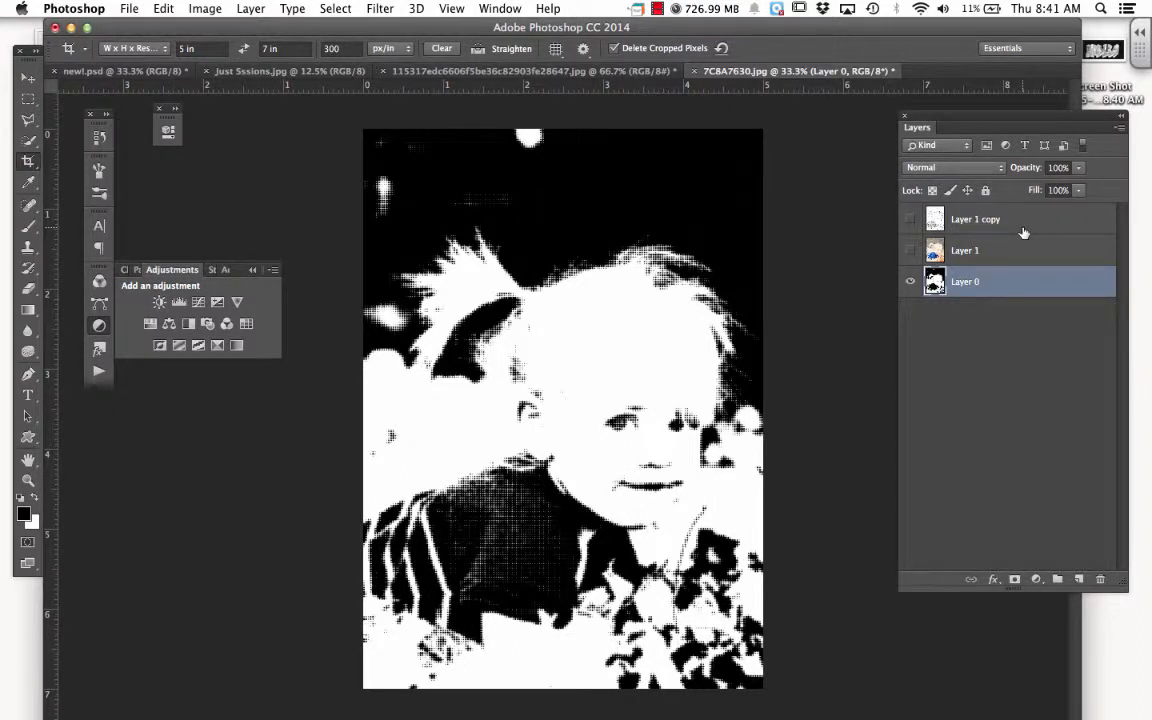
pyautogui.press('super+z')
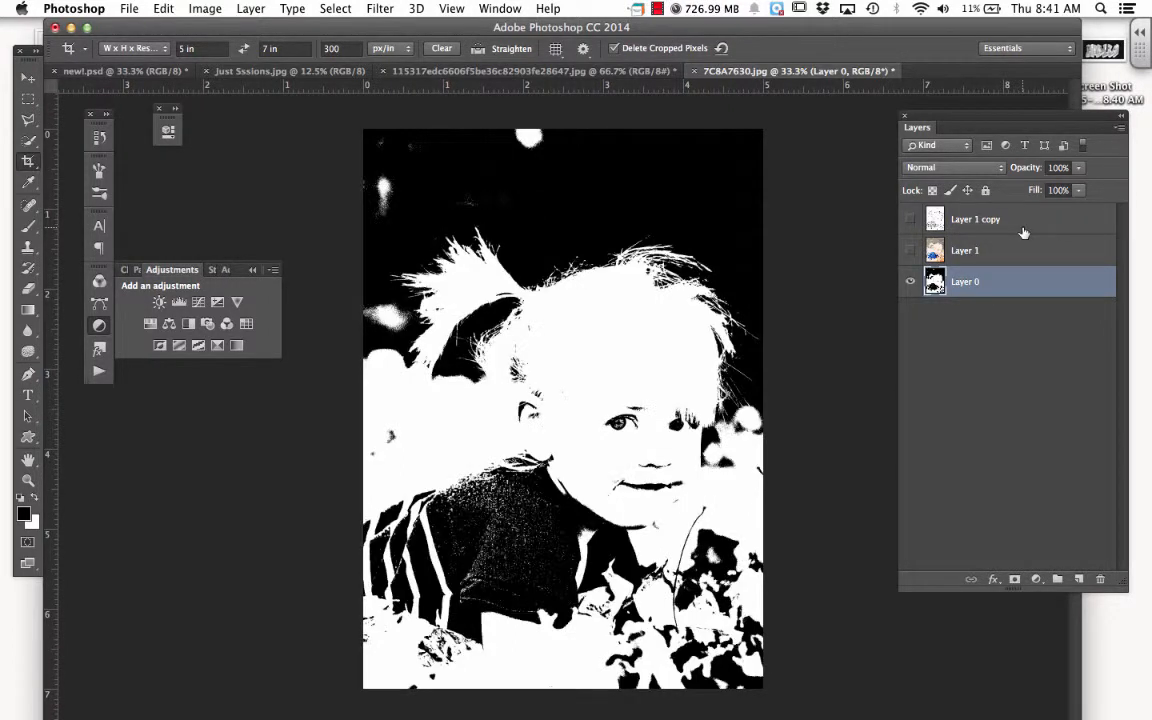
# Try the Color Halftone filter on Layer 0 with a larger maximum radius of 12 pixels, and undo it
pyautogui.click(395, 9)
pyautogui.moveTo(429, 277)
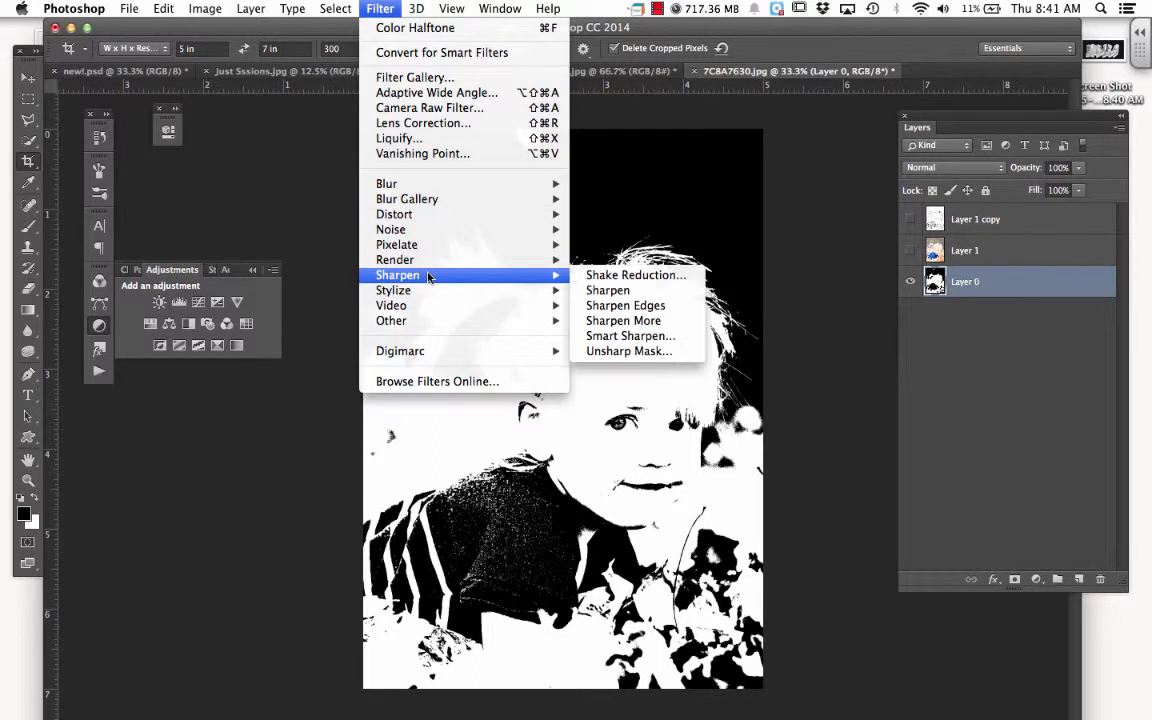
pyautogui.moveTo(456, 246)
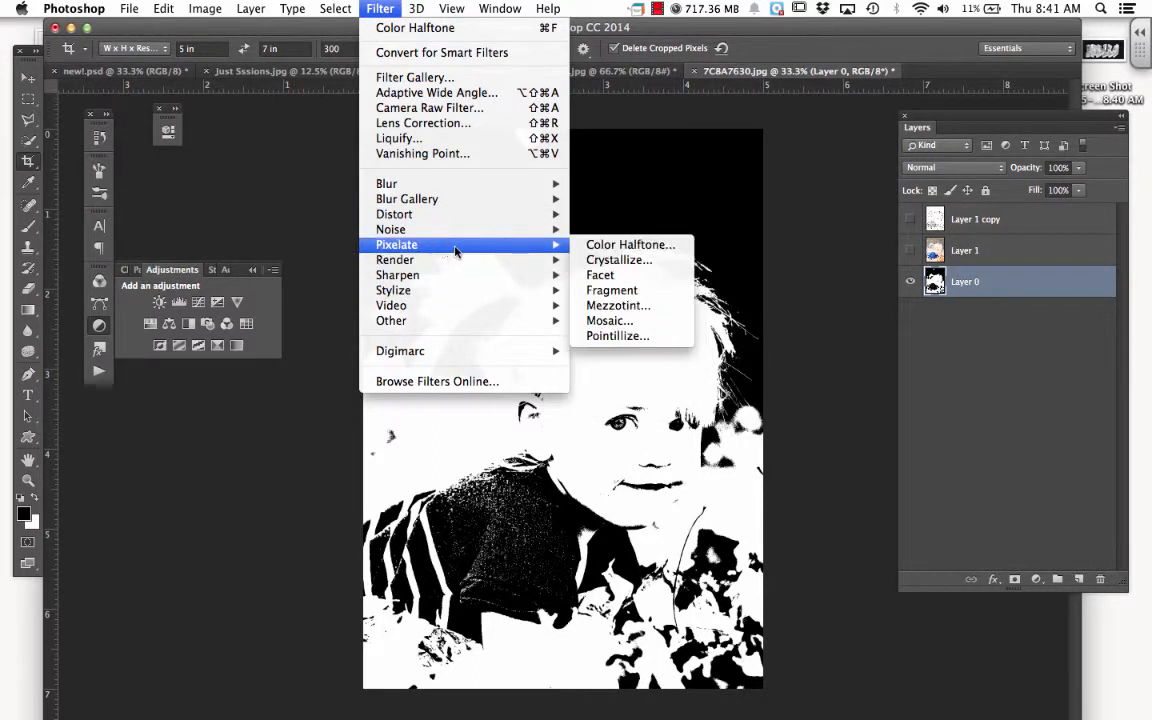
pyautogui.click(612, 244)
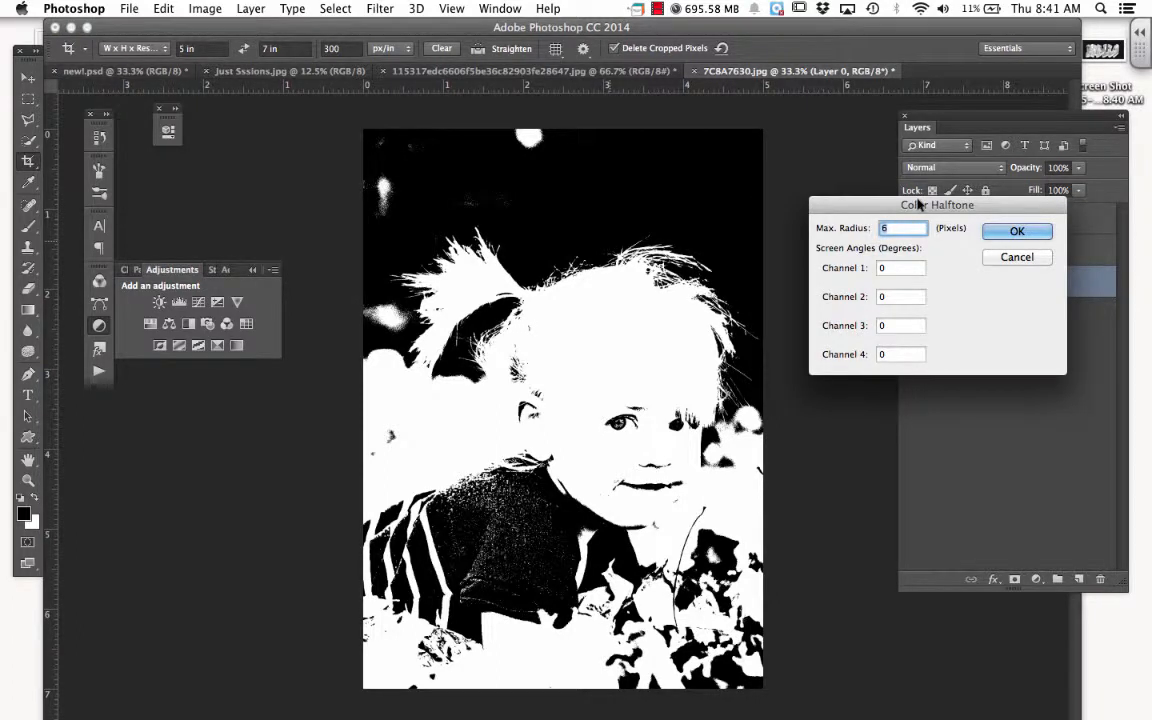
pyautogui.write('12')
pyautogui.click(1011, 231)
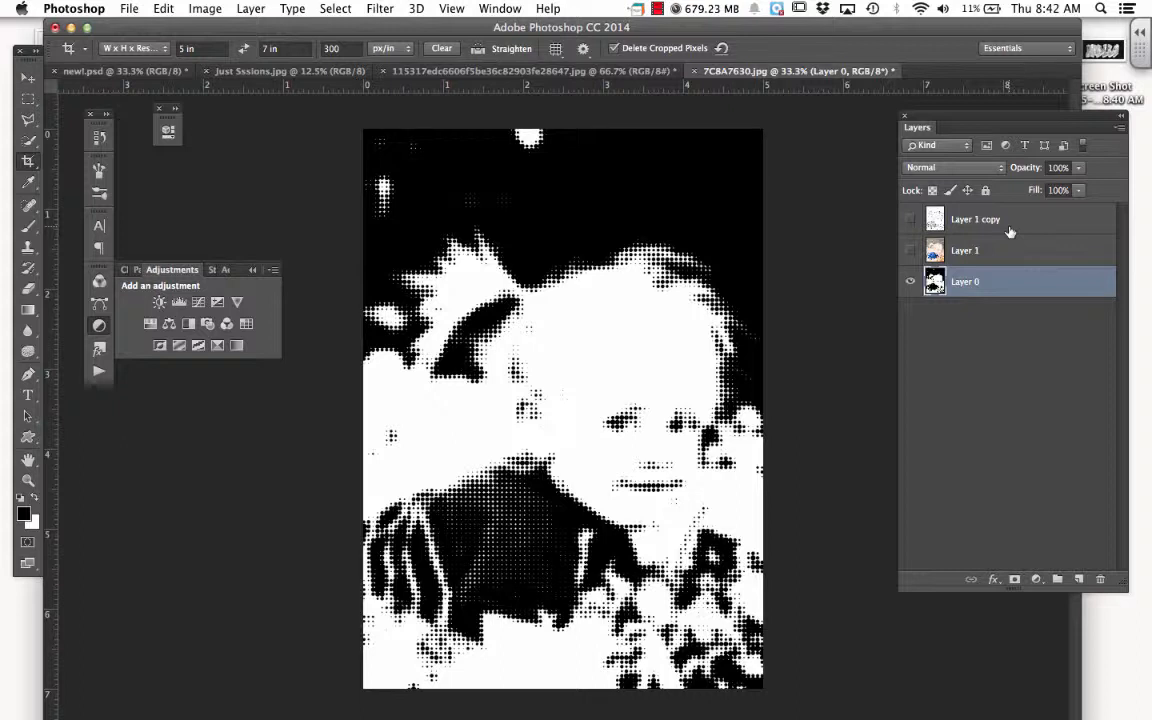
pyautogui.press('super+z')
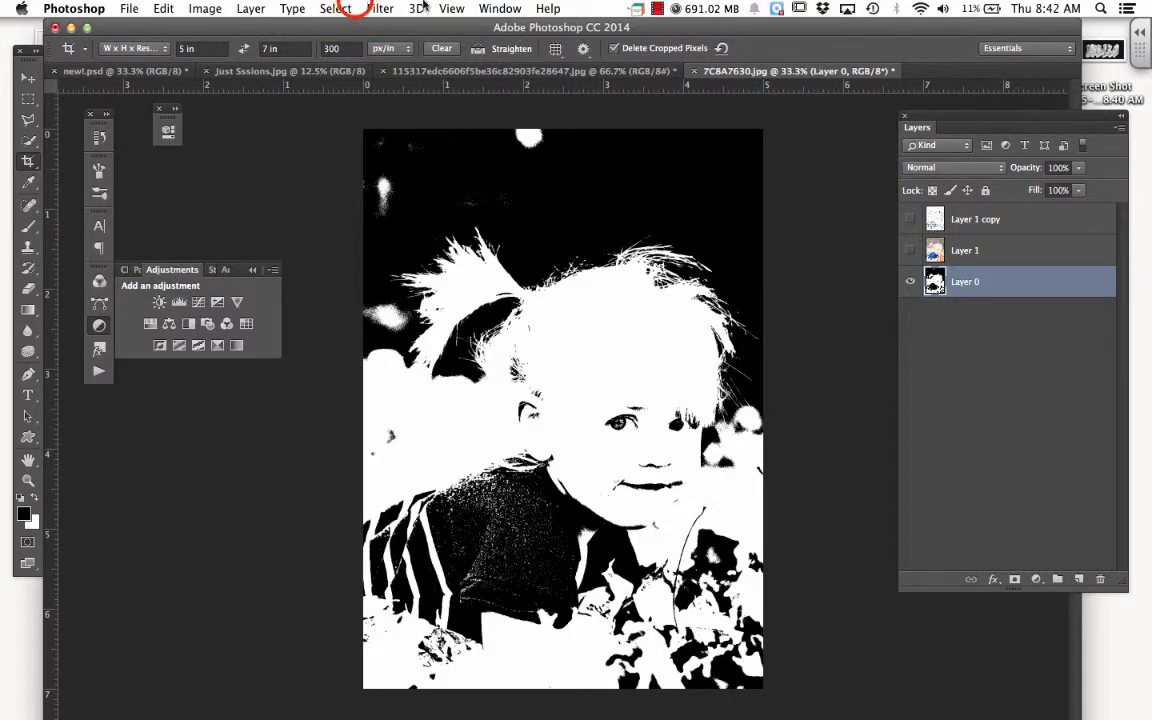
pyautogui.click(353, 7)
pyautogui.moveTo(385, 8)
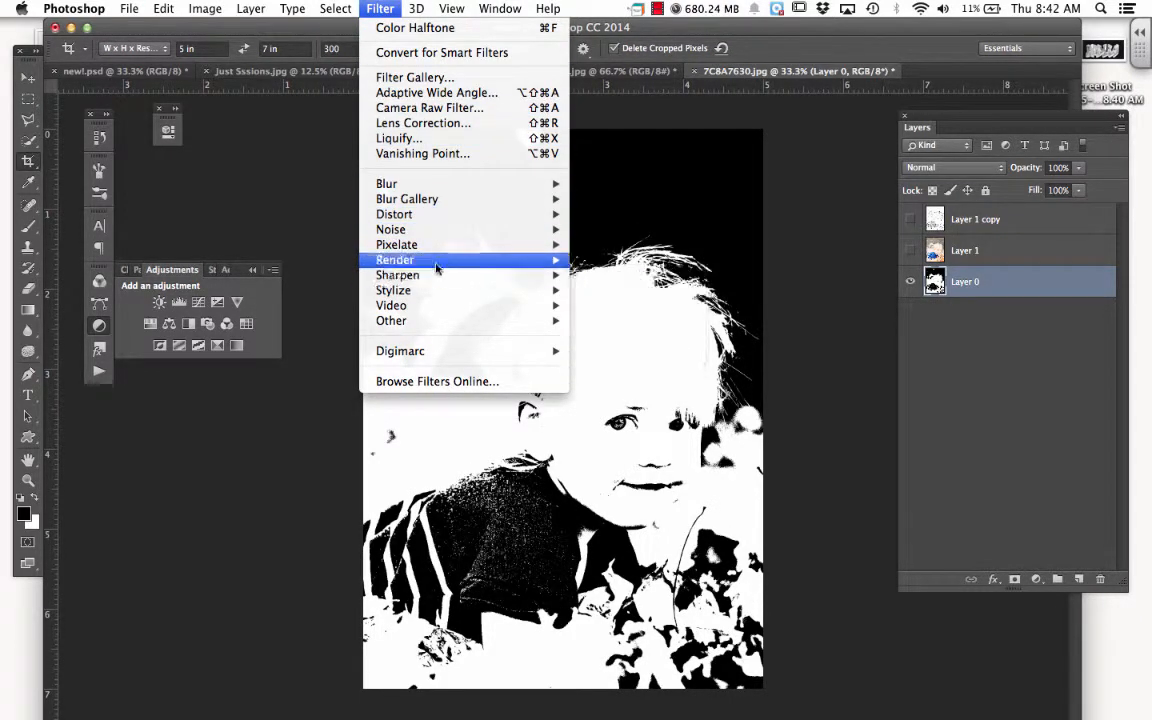
pyautogui.moveTo(452, 244)
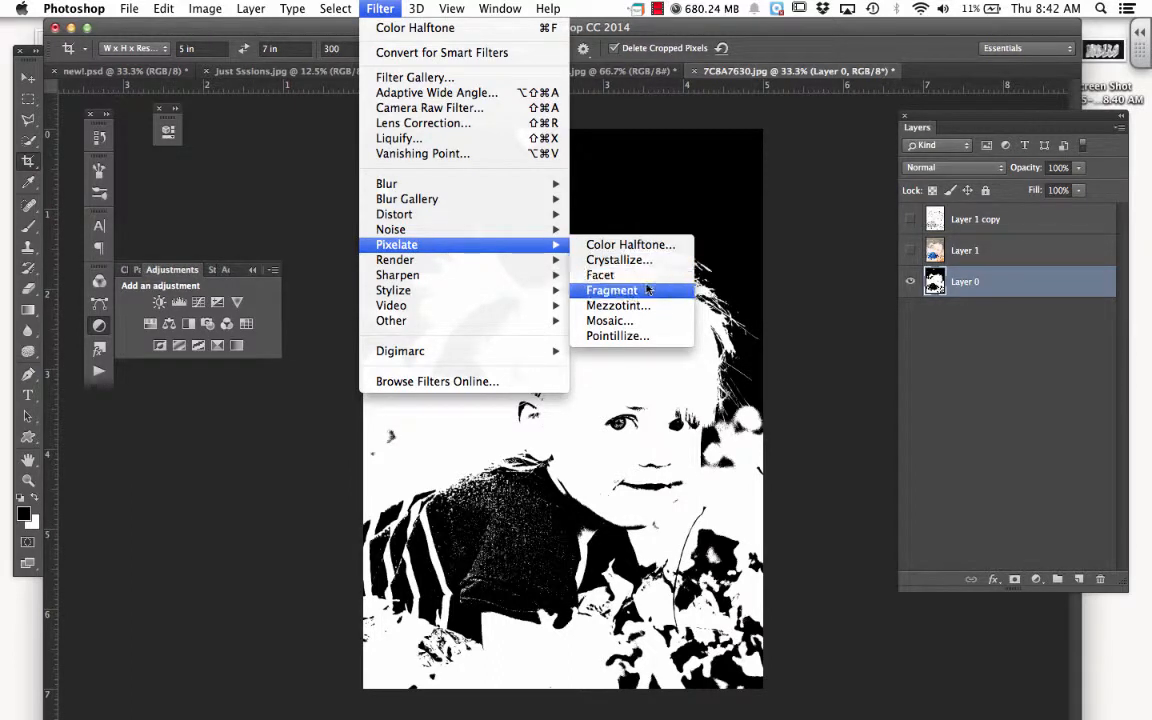
pyautogui.moveTo(529, 261)
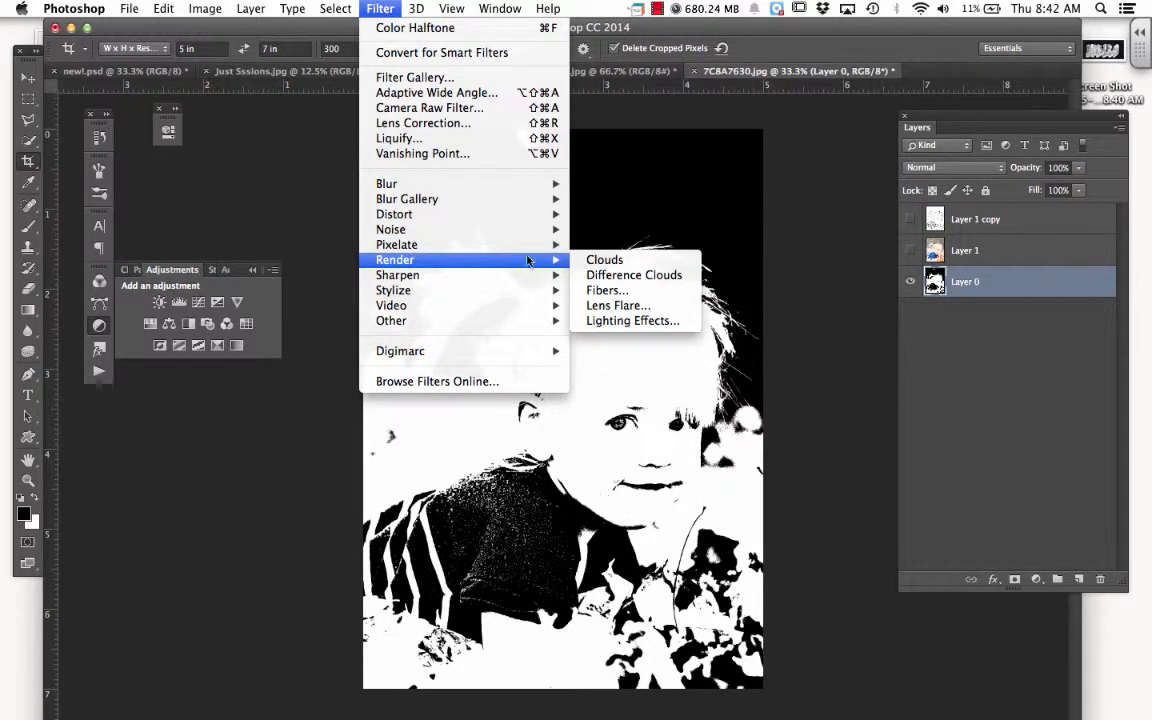
pyautogui.click(938, 358)
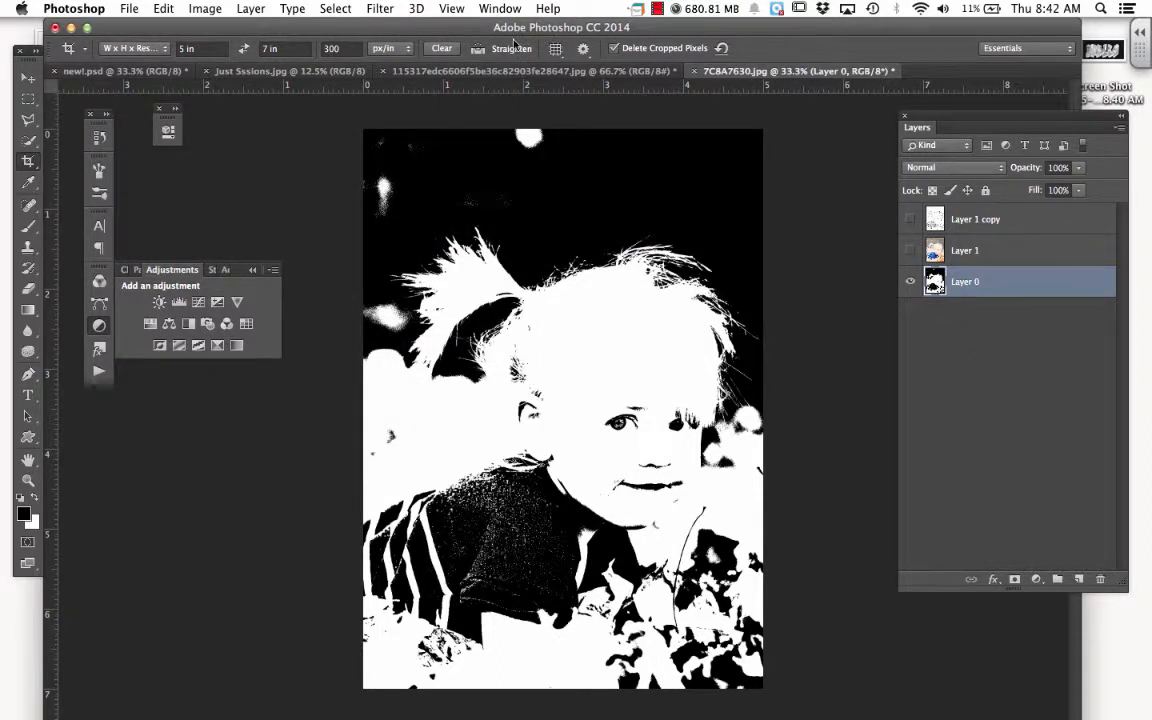
# Apply the Color Halftone filter to Layer 0, keeping the 12-pixel maximum radius
pyautogui.click(336, 8)
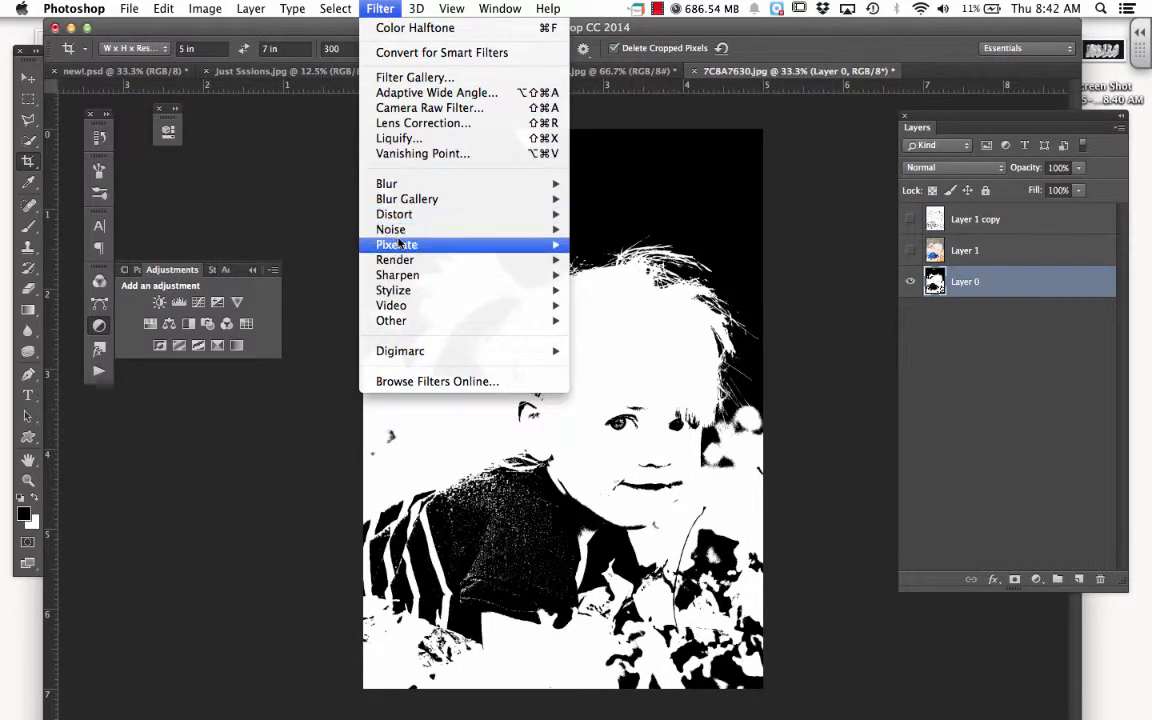
pyautogui.moveTo(464, 242)
pyautogui.click(612, 244)
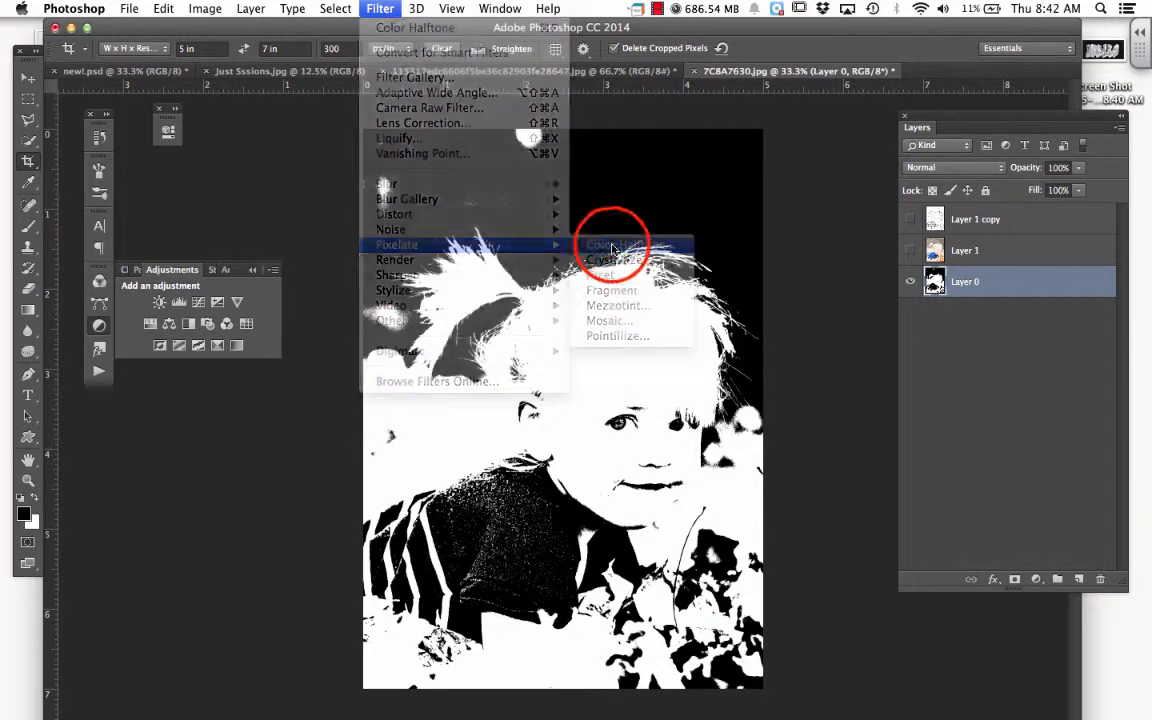
pyautogui.press('Return')
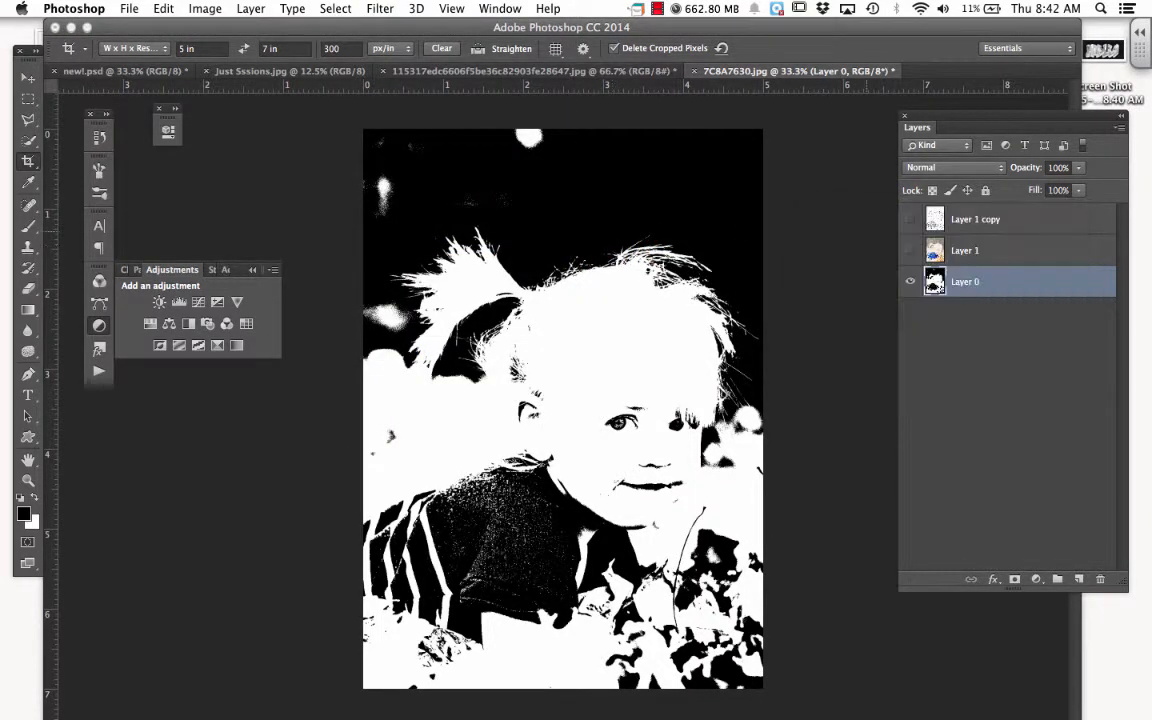
# Move the halftone Layer 0 between Layer 1 copy and Layer 1, and make Layer 1 visible
pyautogui.click(935, 287)
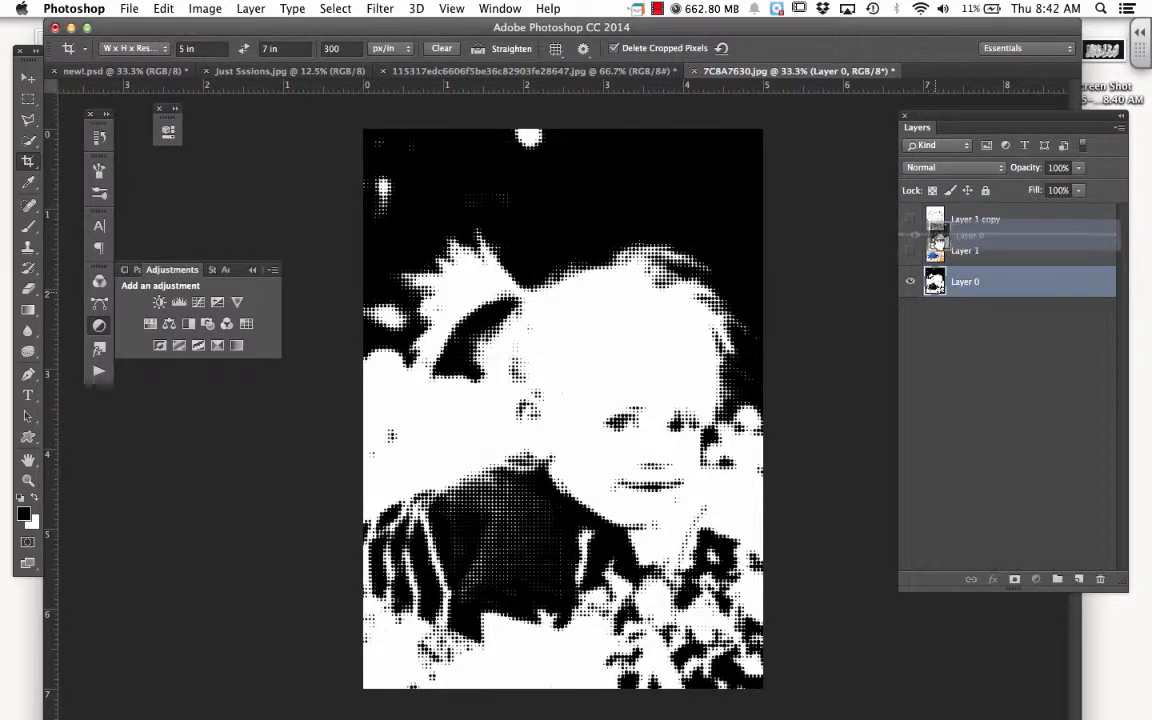
pyautogui.moveTo(935, 287); pyautogui.dragTo(935, 252)
pyautogui.click(911, 282)
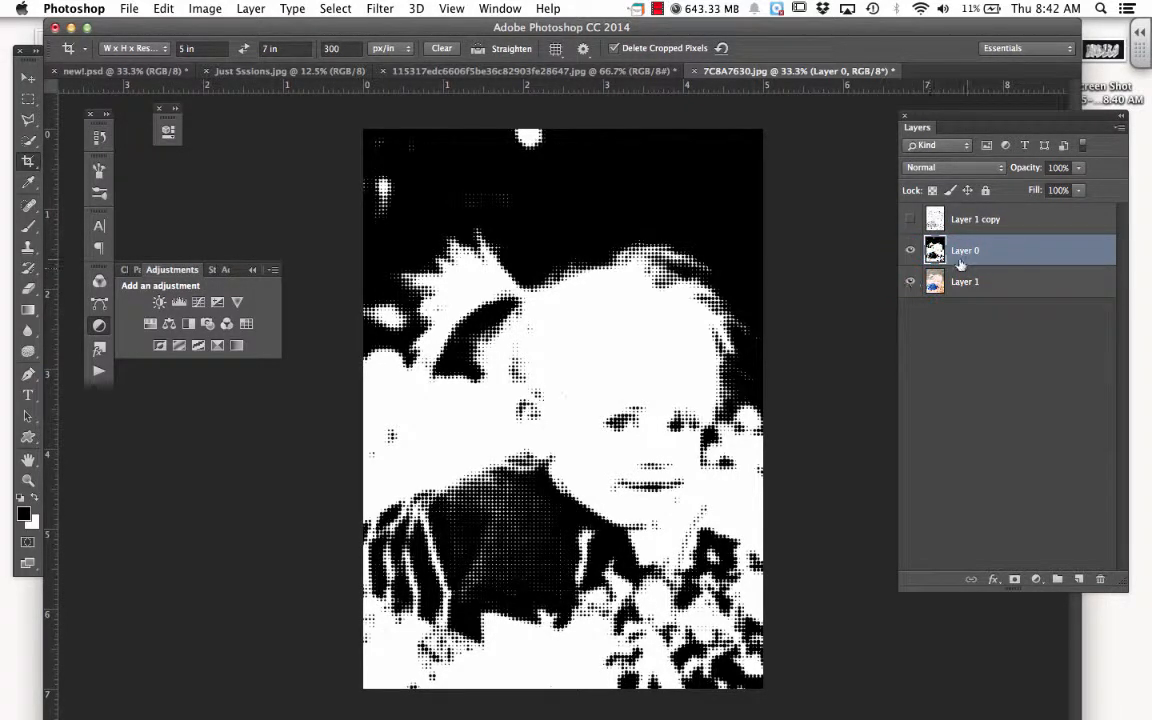
# Set the halftone Layer 0 to the Soft Light blend mode and lower its opacity to 78%
pyautogui.click(951, 168)
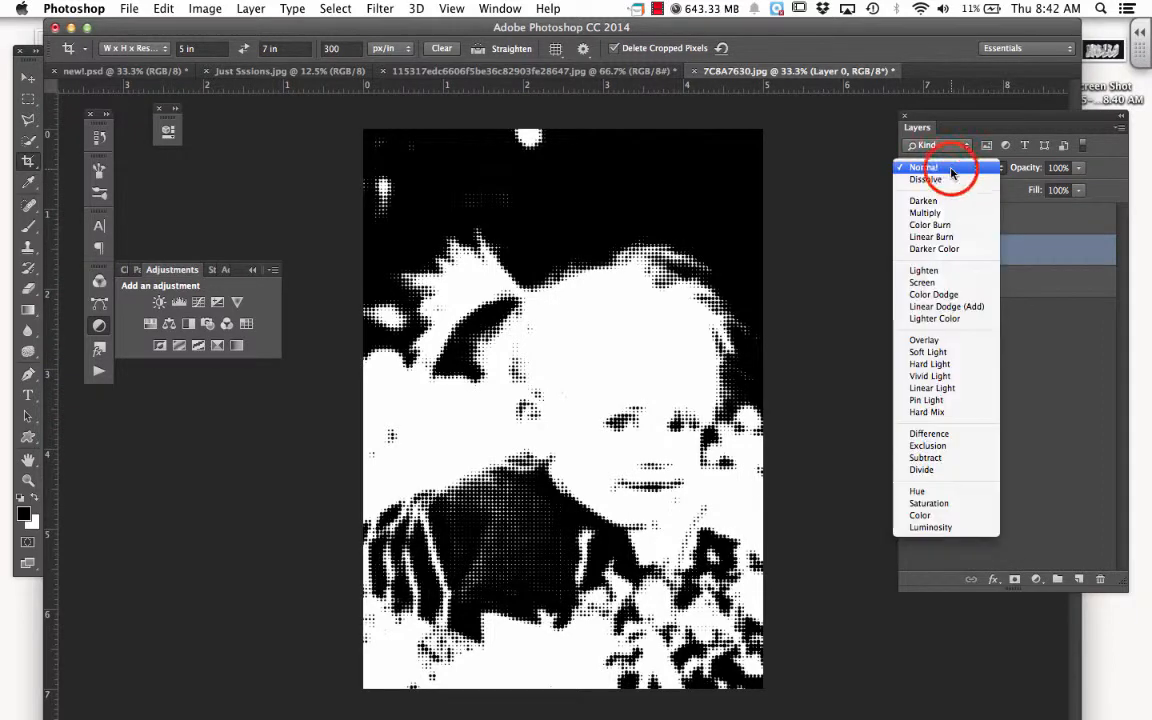
pyautogui.click(969, 359)
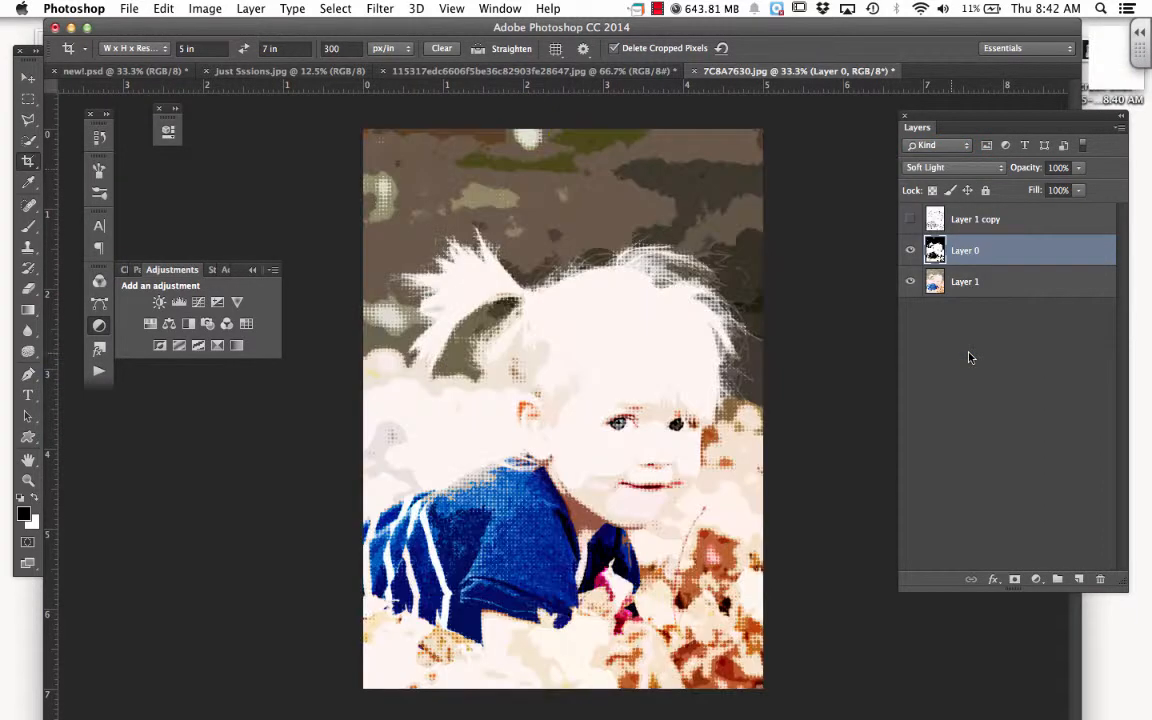
pyautogui.click(1079, 168)
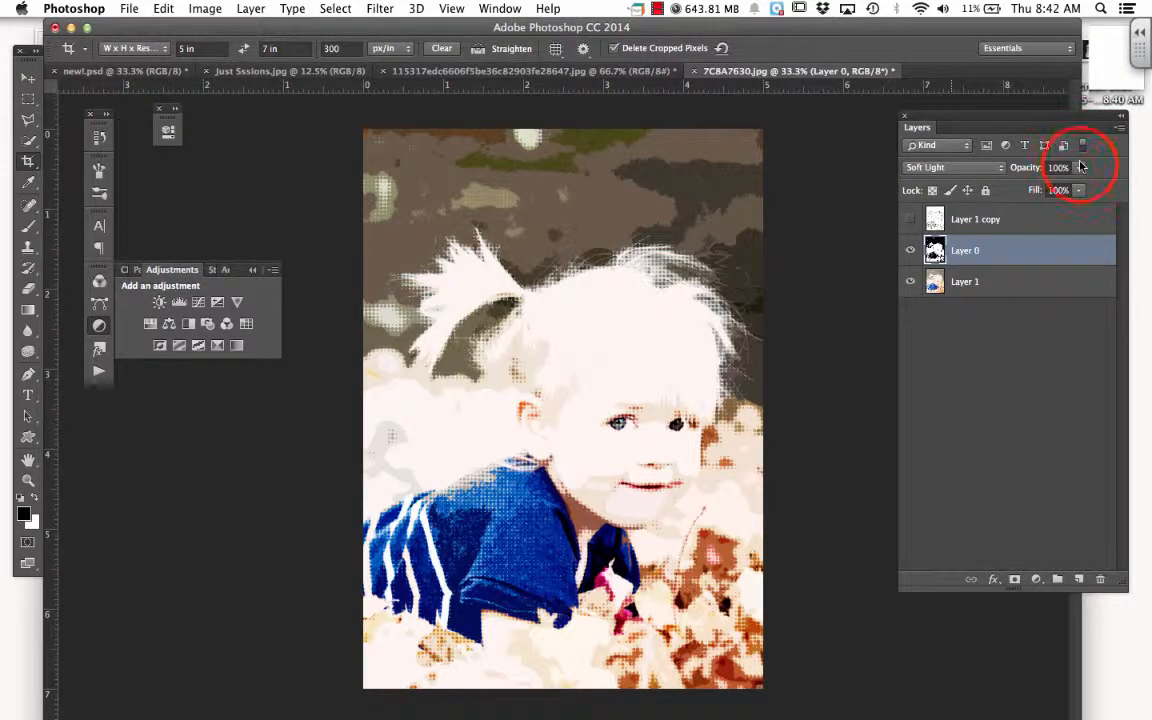
pyautogui.click(1080, 168)
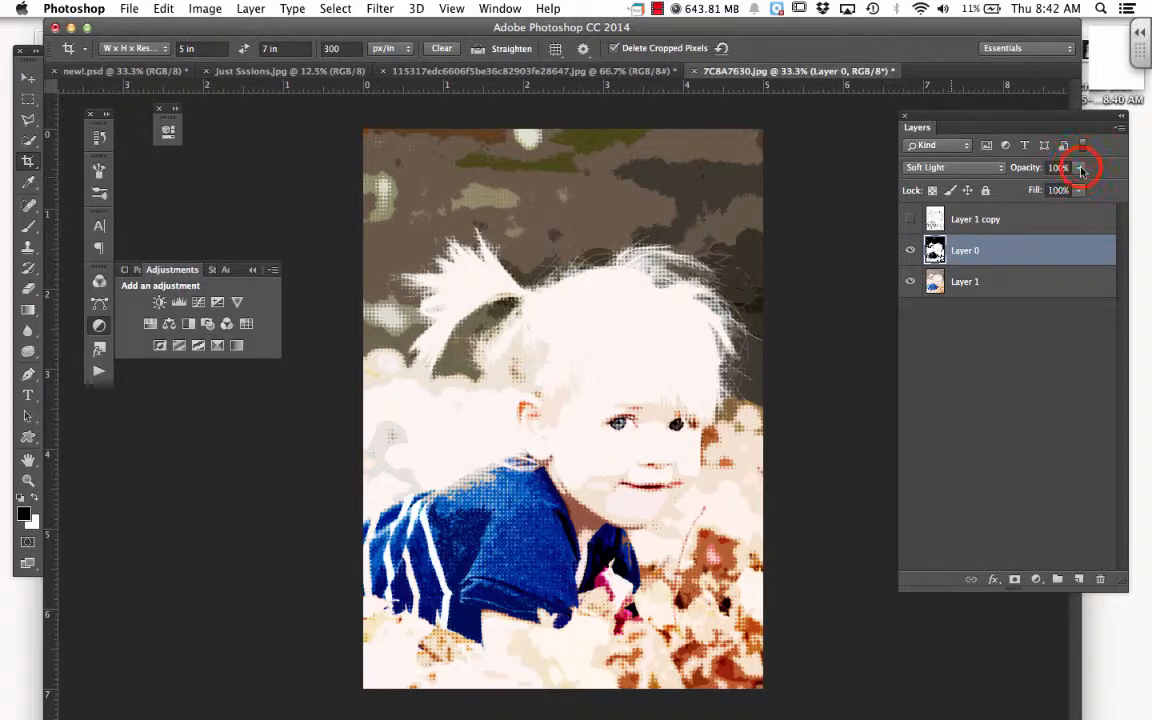
pyautogui.click(1080, 168)
pyautogui.moveTo(1040, 193); pyautogui.dragTo(1054, 189)
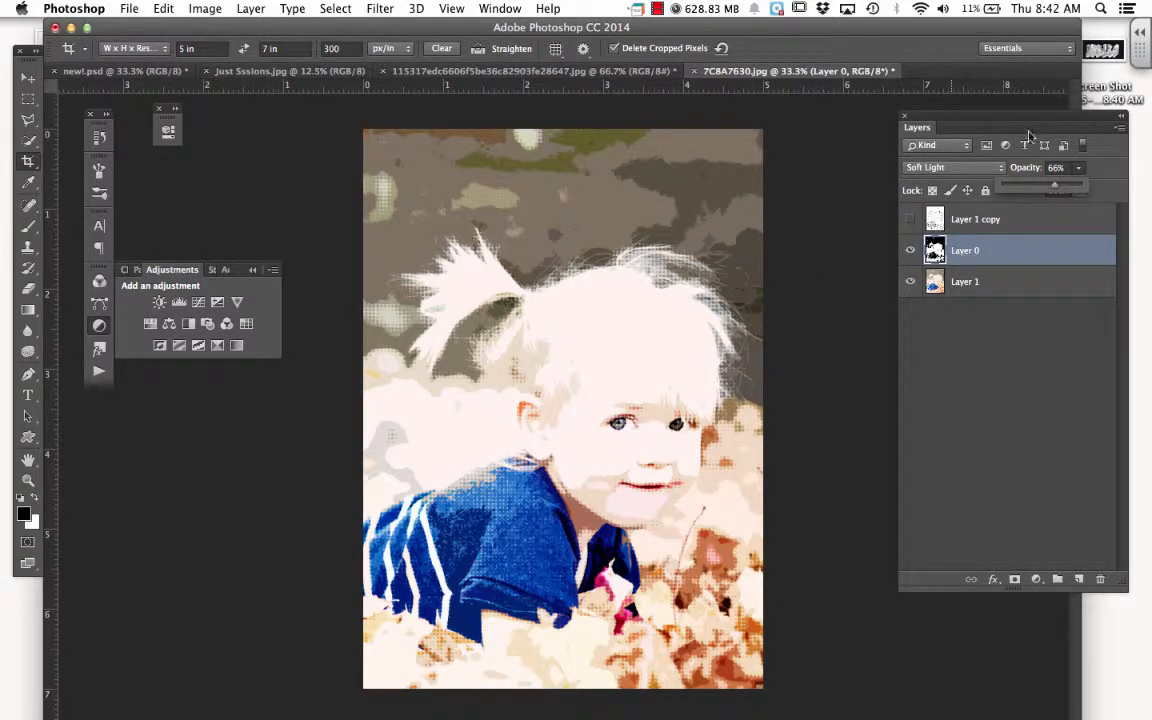
pyautogui.click(1058, 188)
pyautogui.moveTo(1058, 188); pyautogui.dragTo(1064, 190)
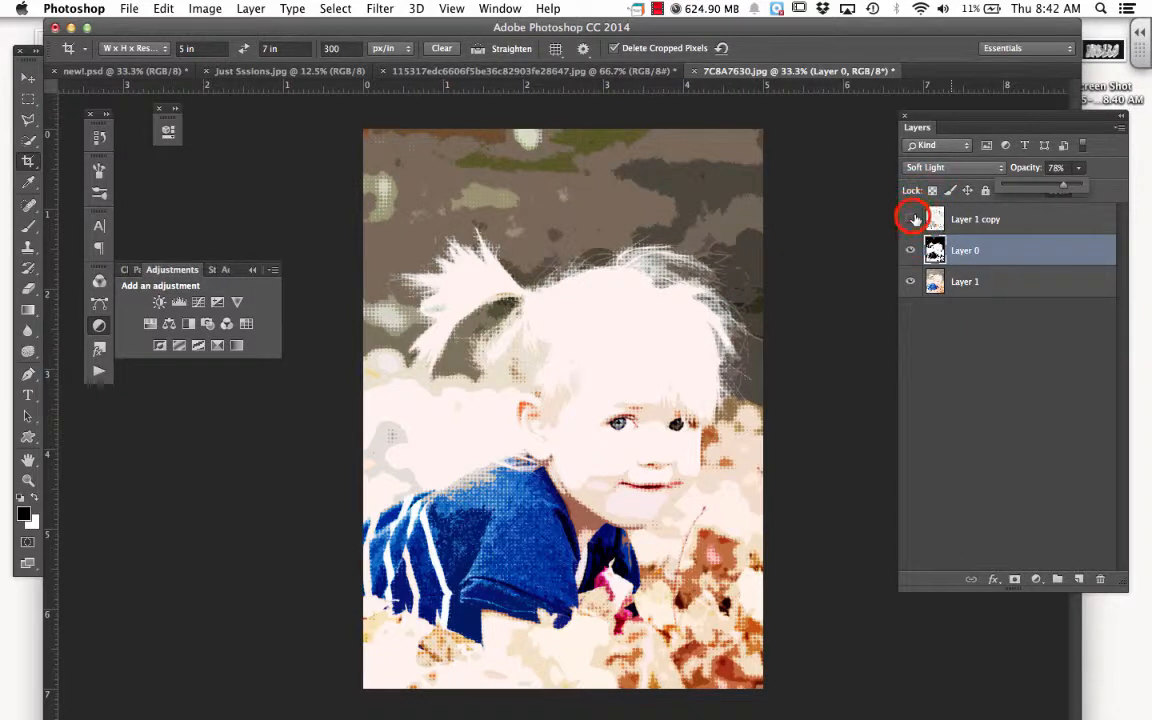
# Make the sketch layer, Layer 1 copy, visible and set its blend mode to Multiply
pyautogui.click(910, 219)
pyautogui.click(975, 219)
pyautogui.click(975, 167)
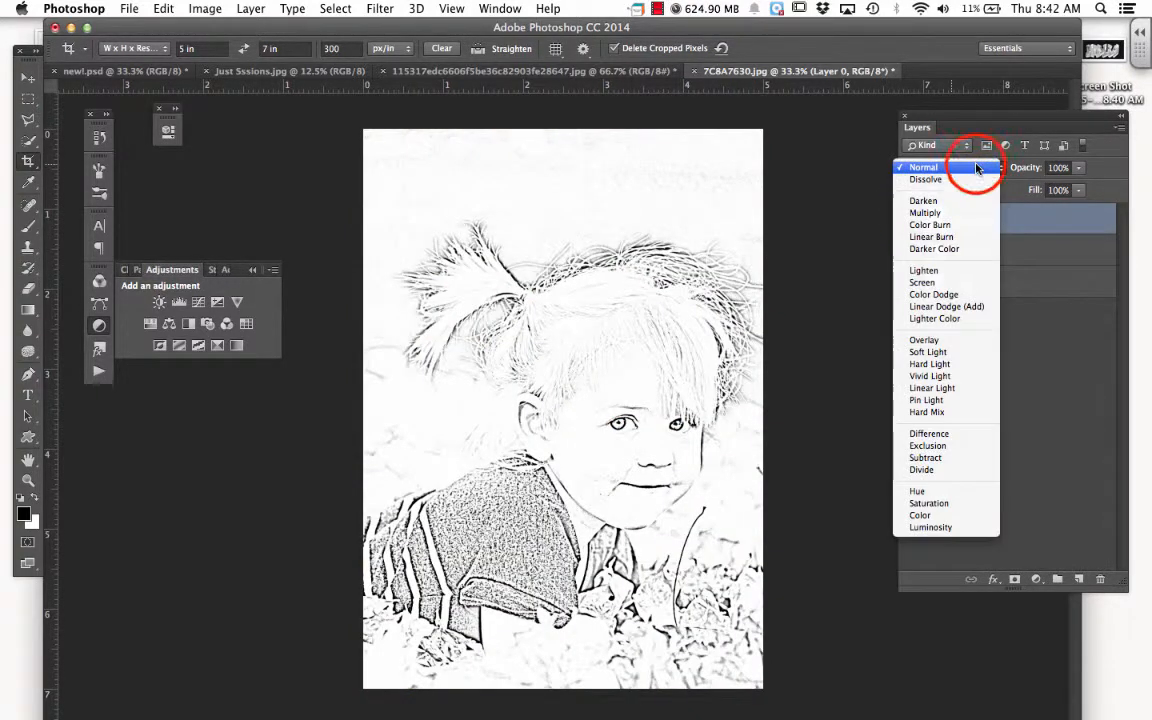
pyautogui.click(973, 220)
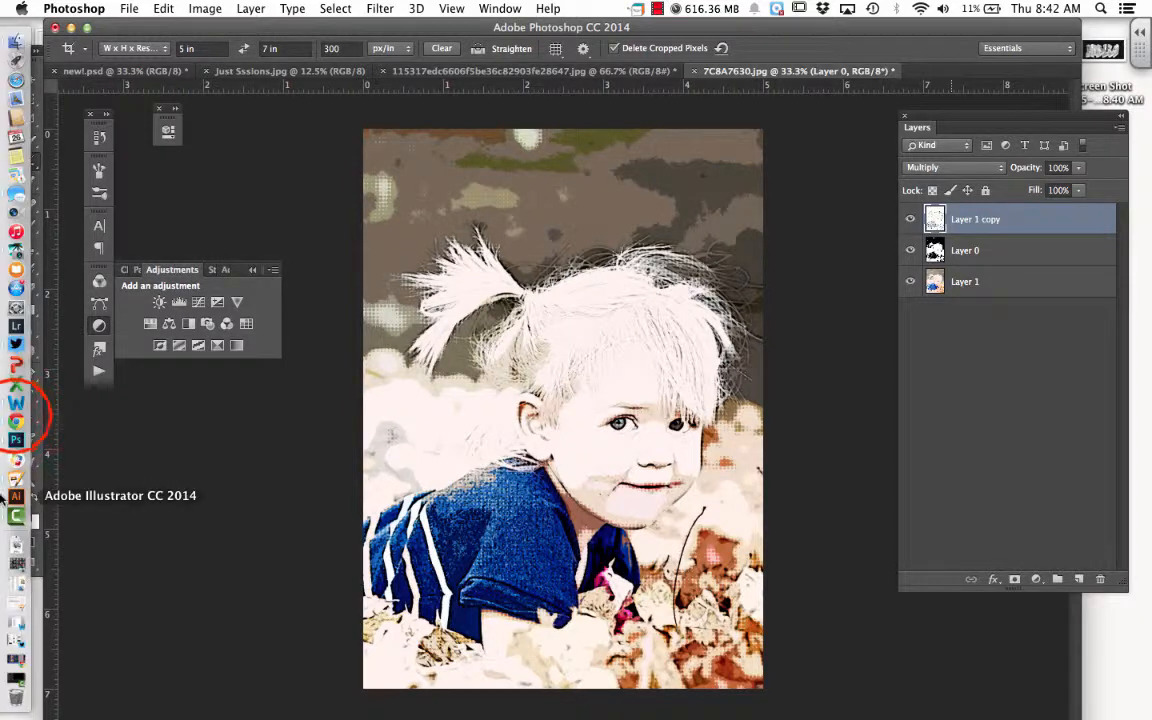
# Switch to Chrome to look at the retro pop art tutorial's halftone background example, and return to the Photoshop document
pyautogui.click(15, 422)
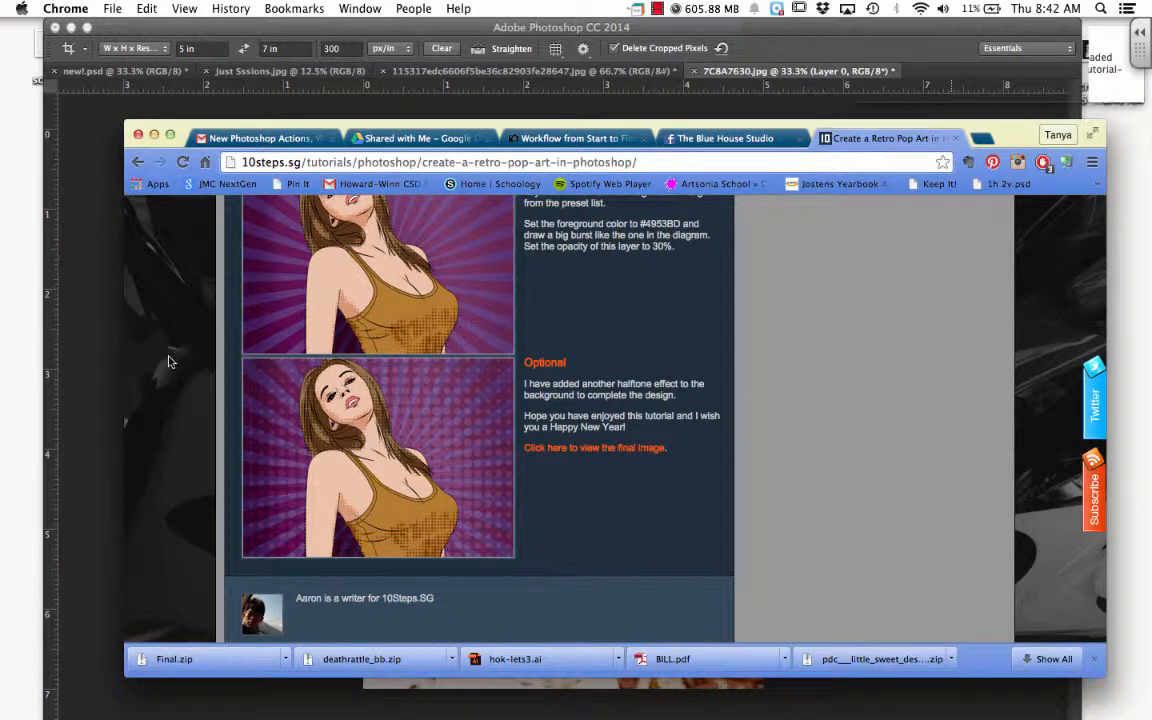
pyautogui.click(80, 226)
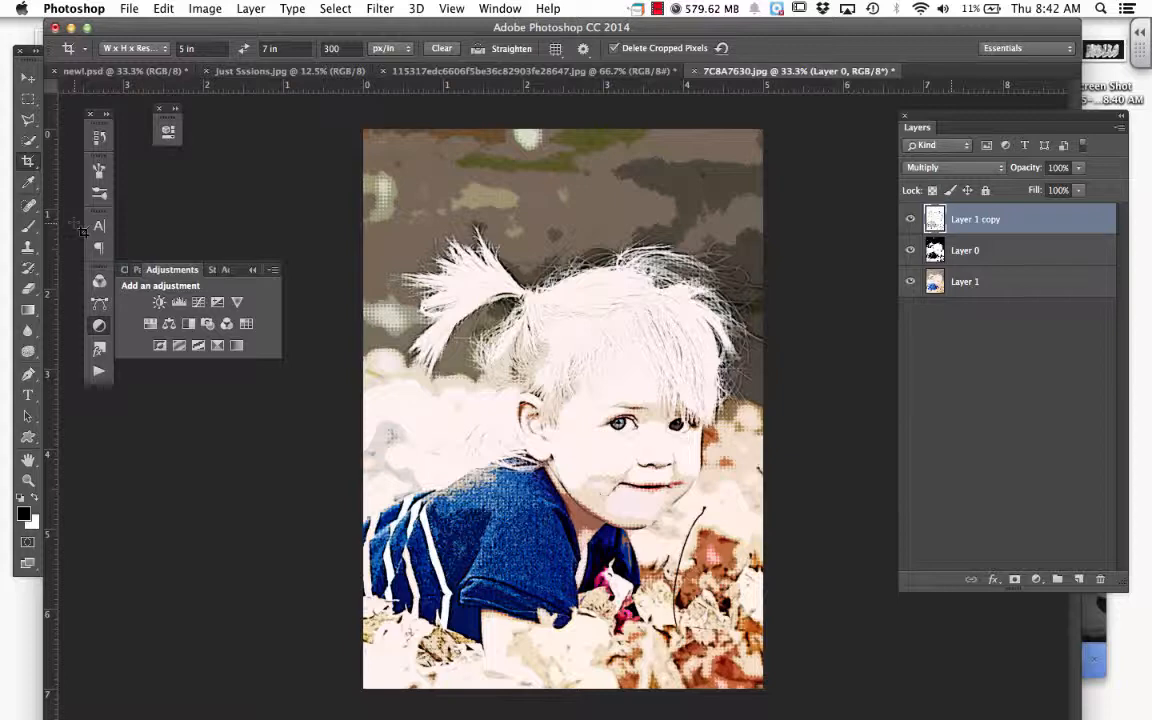
pyautogui.moveTo(3, 378)
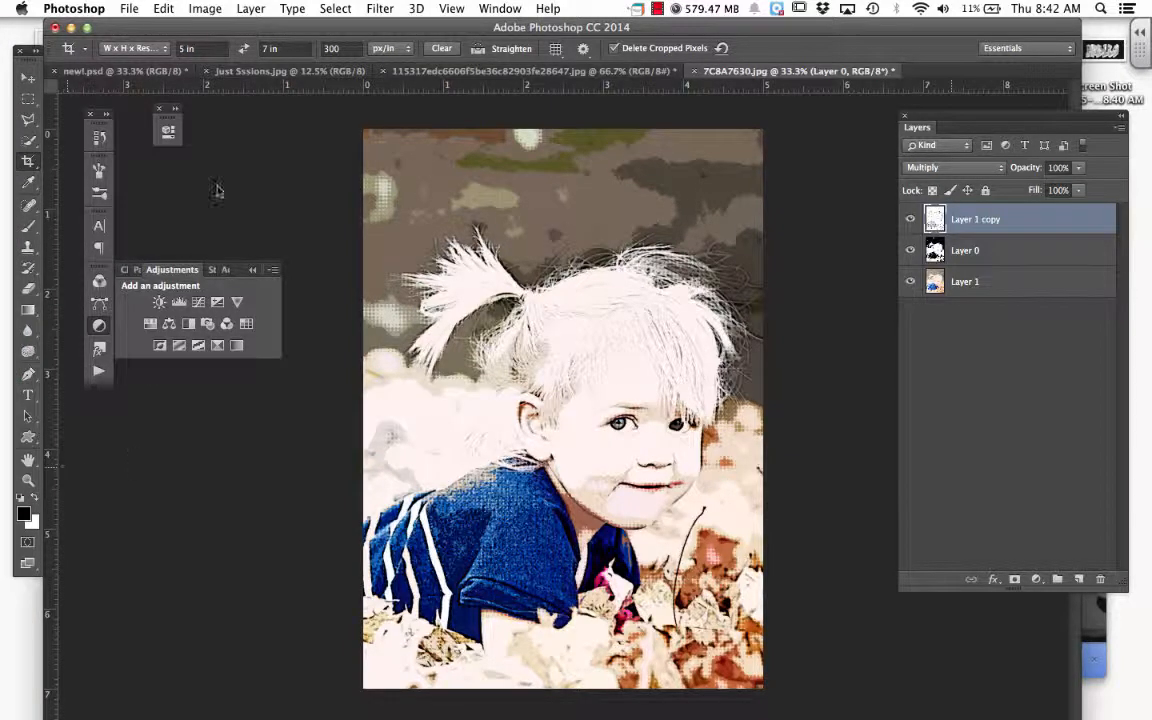